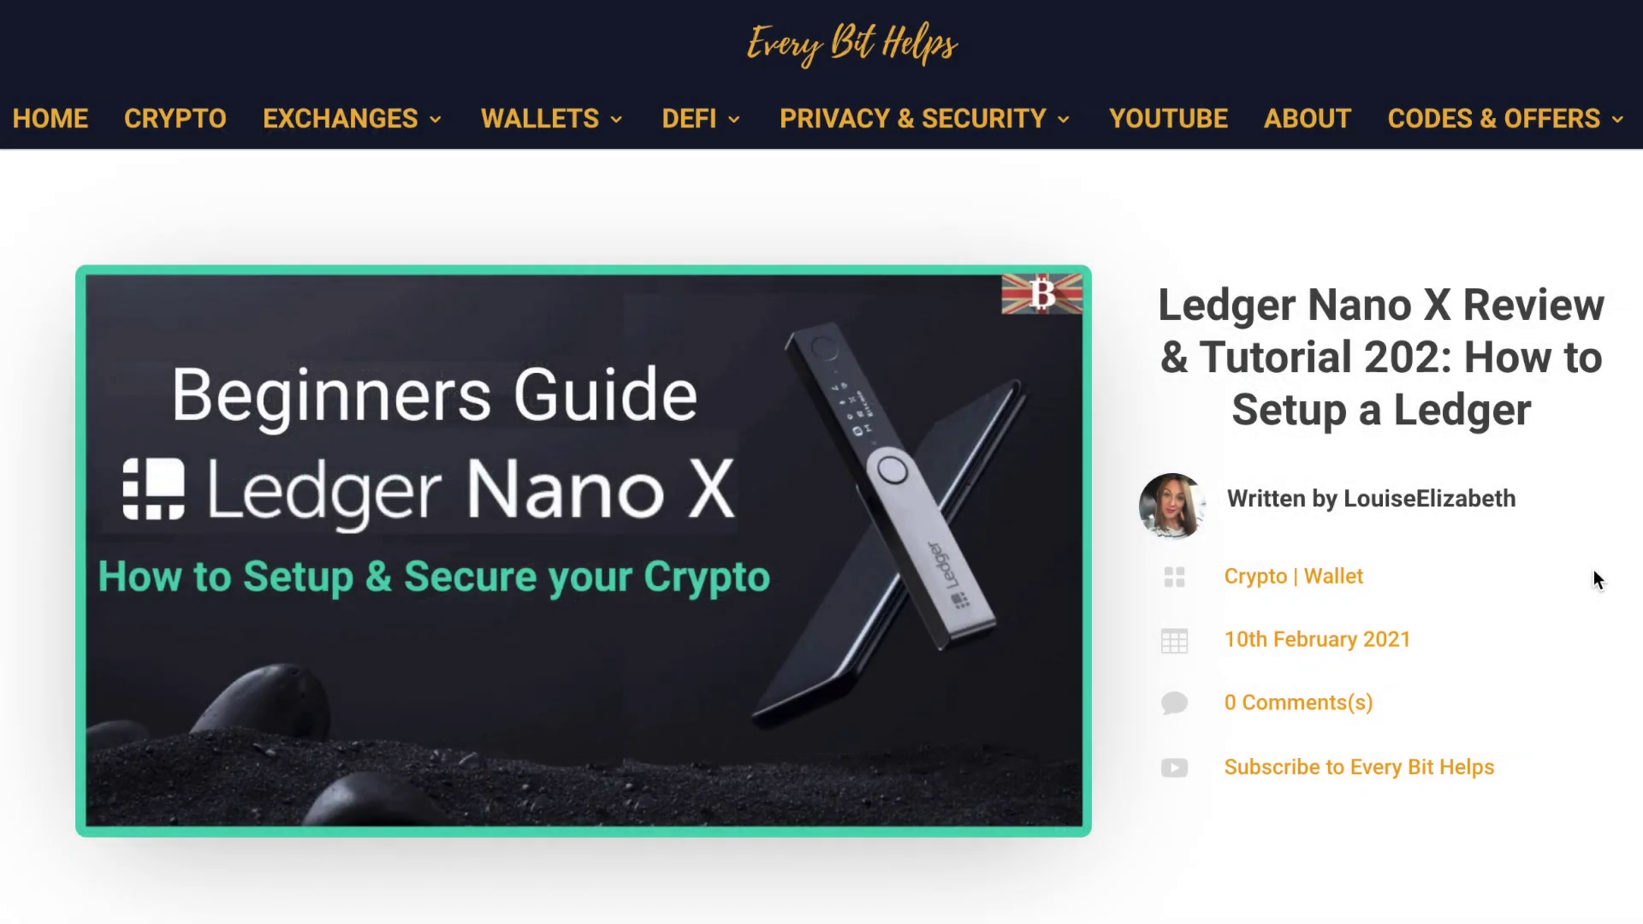
Follow the 'Ledger: $25 Voucher' link under Codes & Offers to ledger.com/start.
mouse_move(1575, 119)
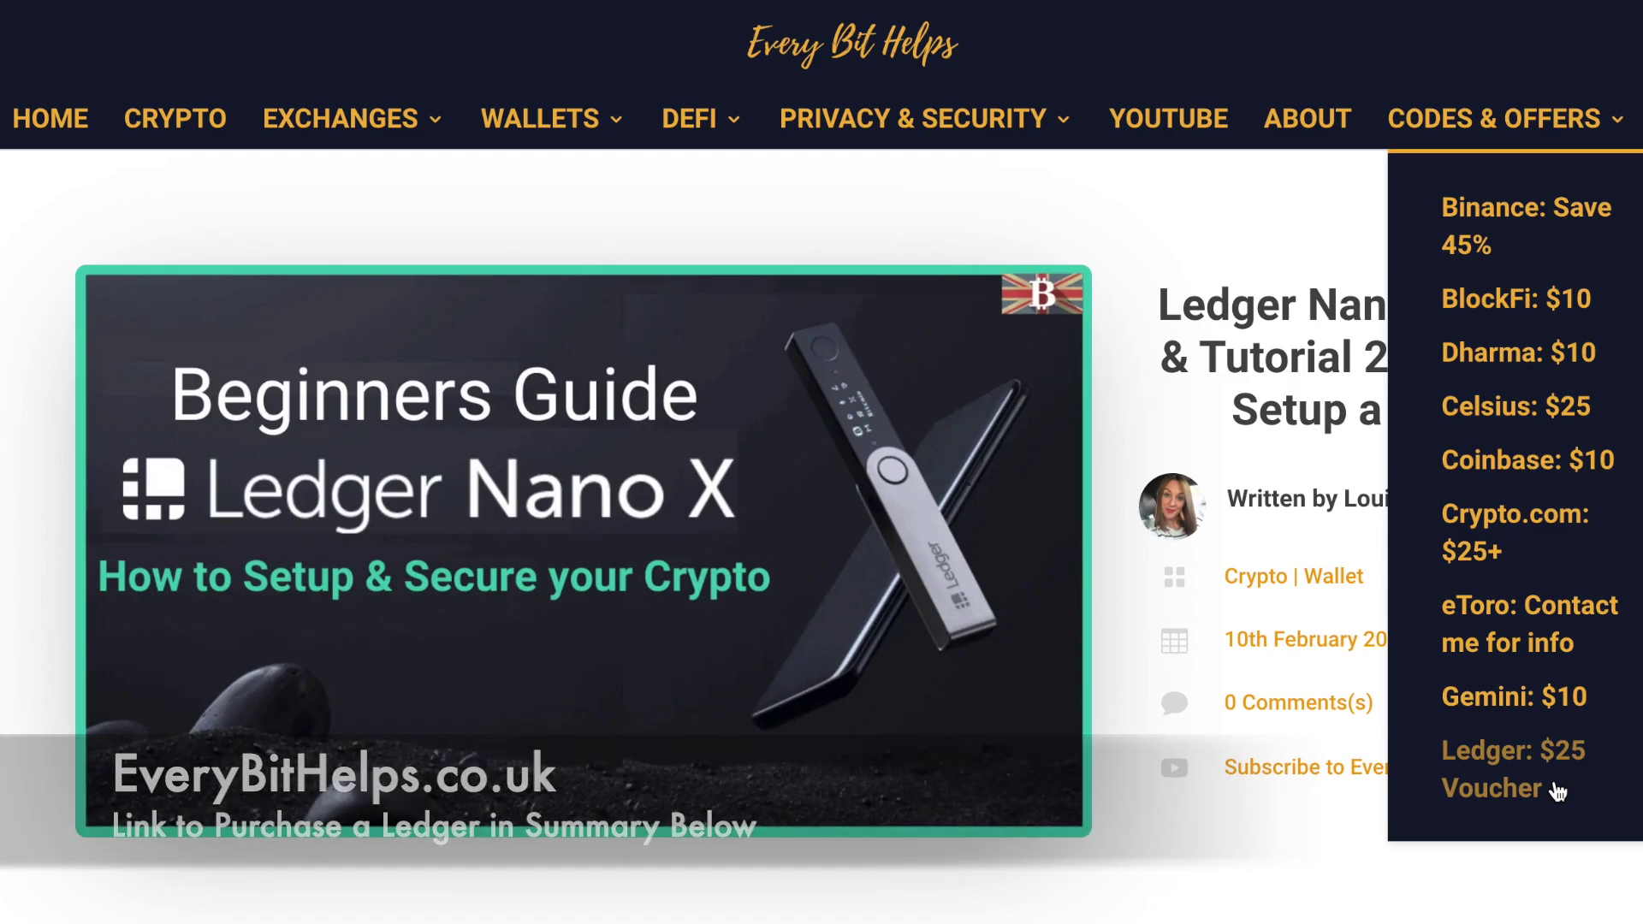
click(1556, 792)
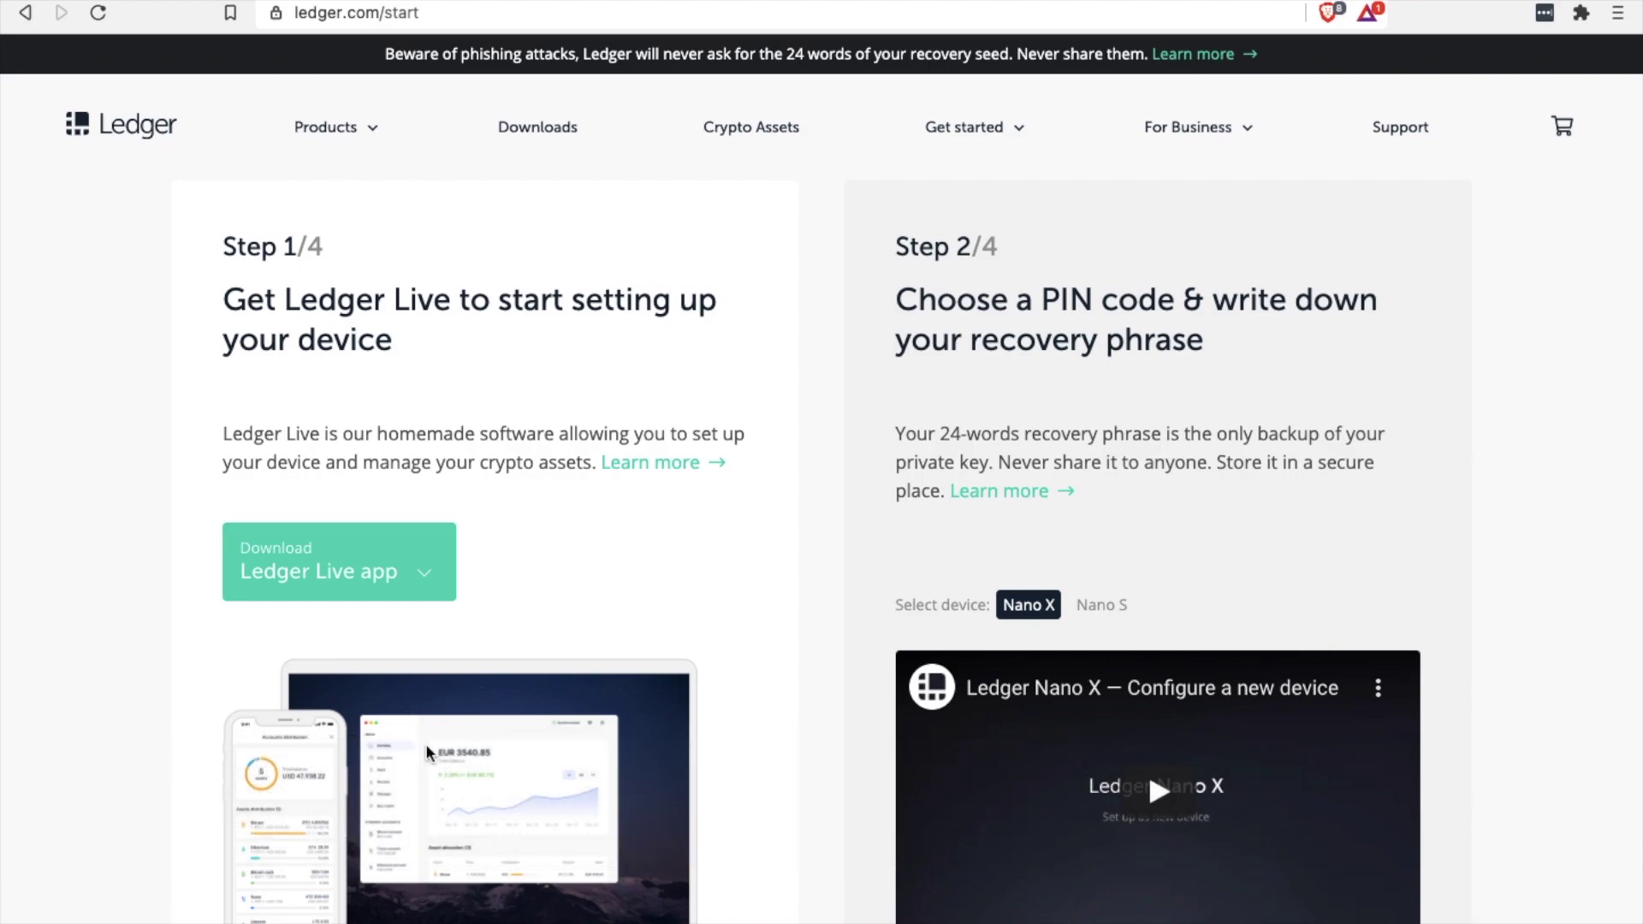
Show the Ledger Live app download options on ledger.com/start.
click(395, 573)
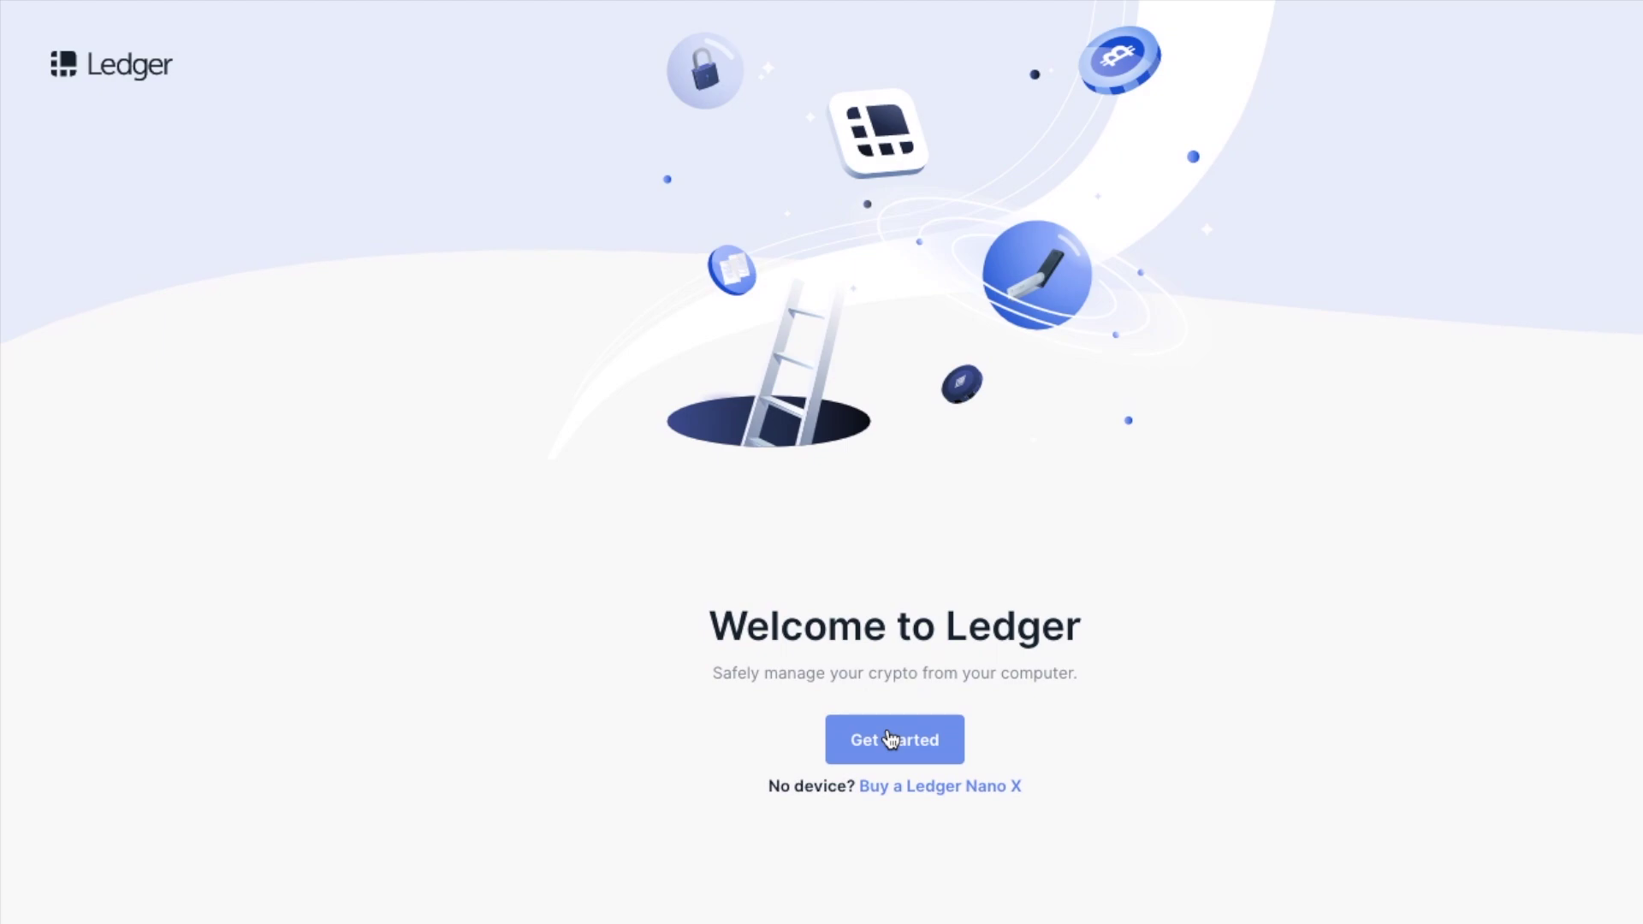
Begin onboarding, tick the recovery-phrase and Terms of Use boxes, and enter the Ledger app.
click(890, 739)
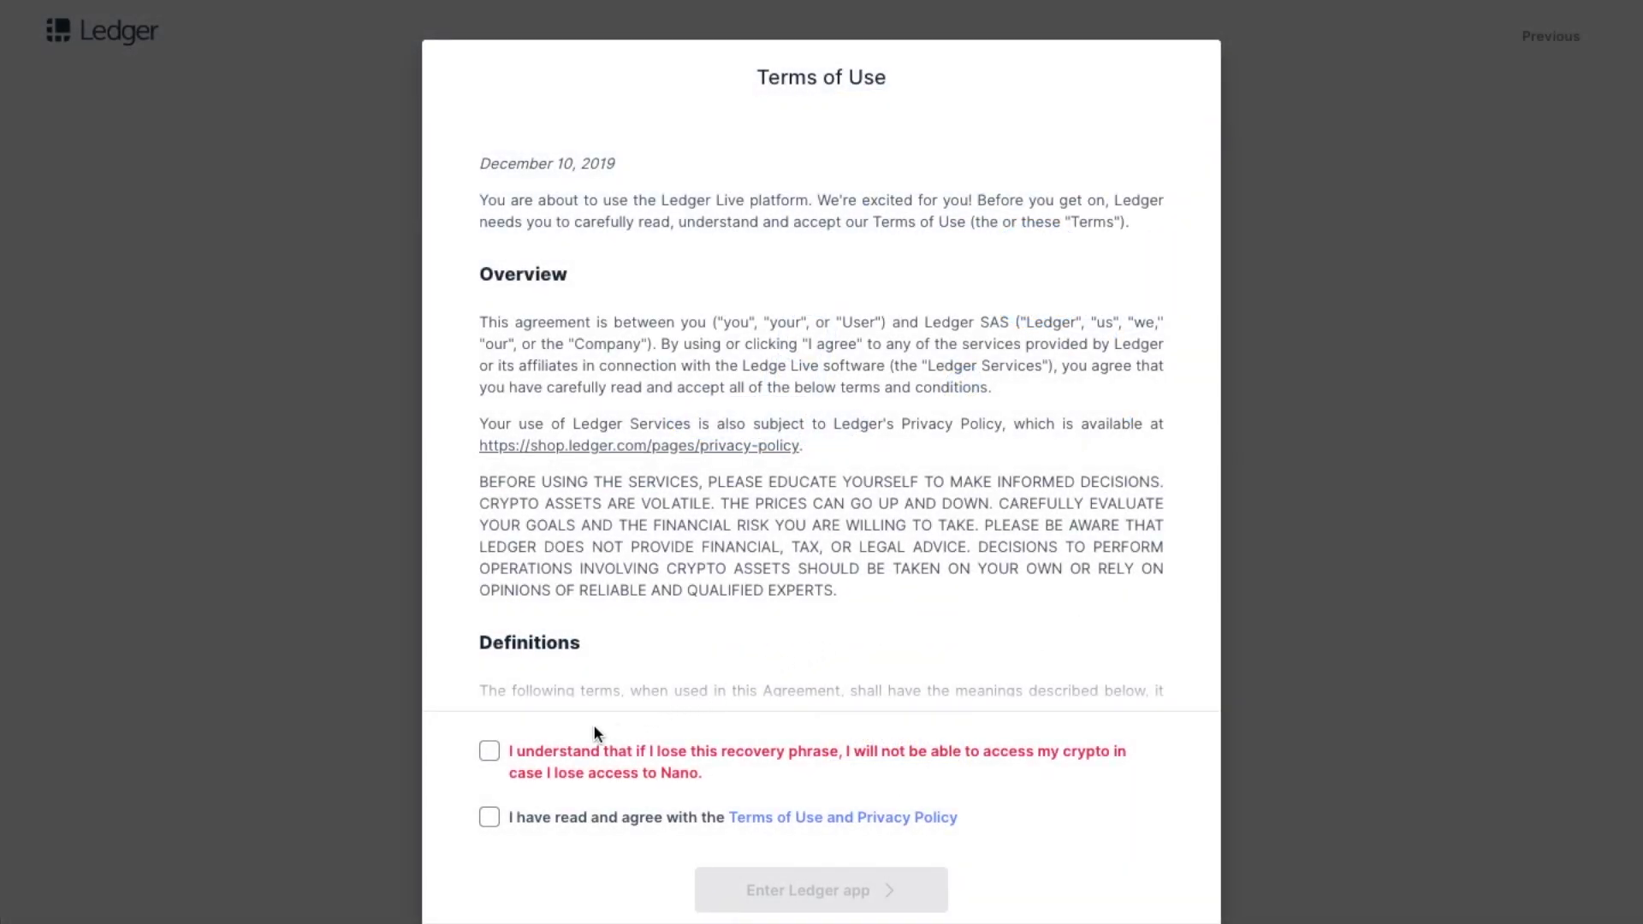
click(492, 755)
click(490, 819)
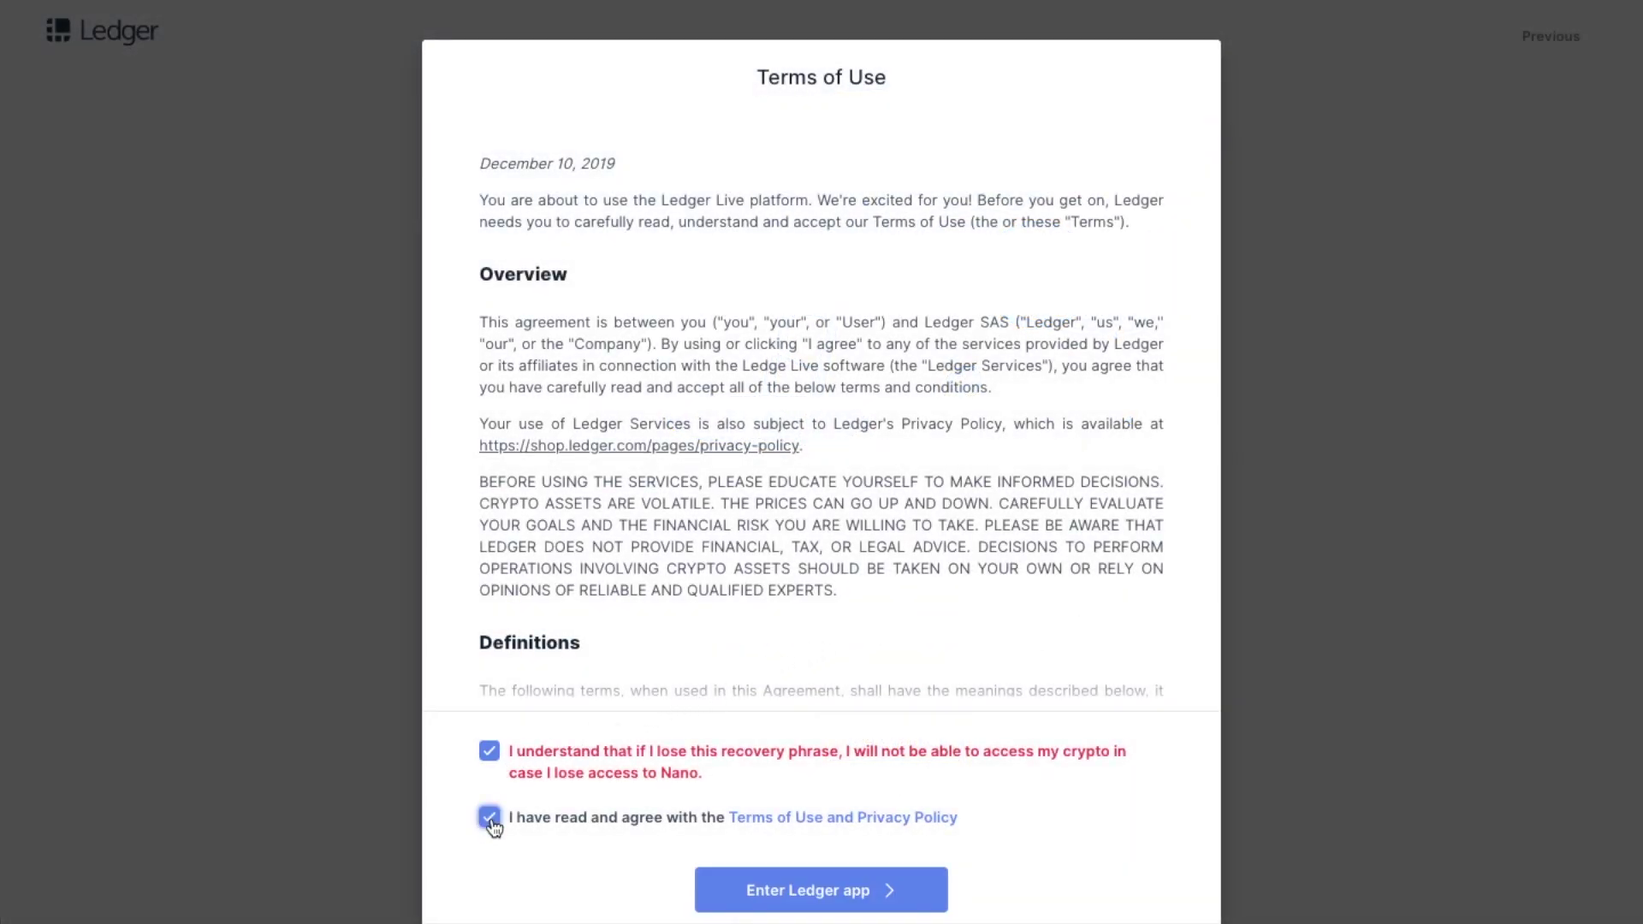
click(868, 894)
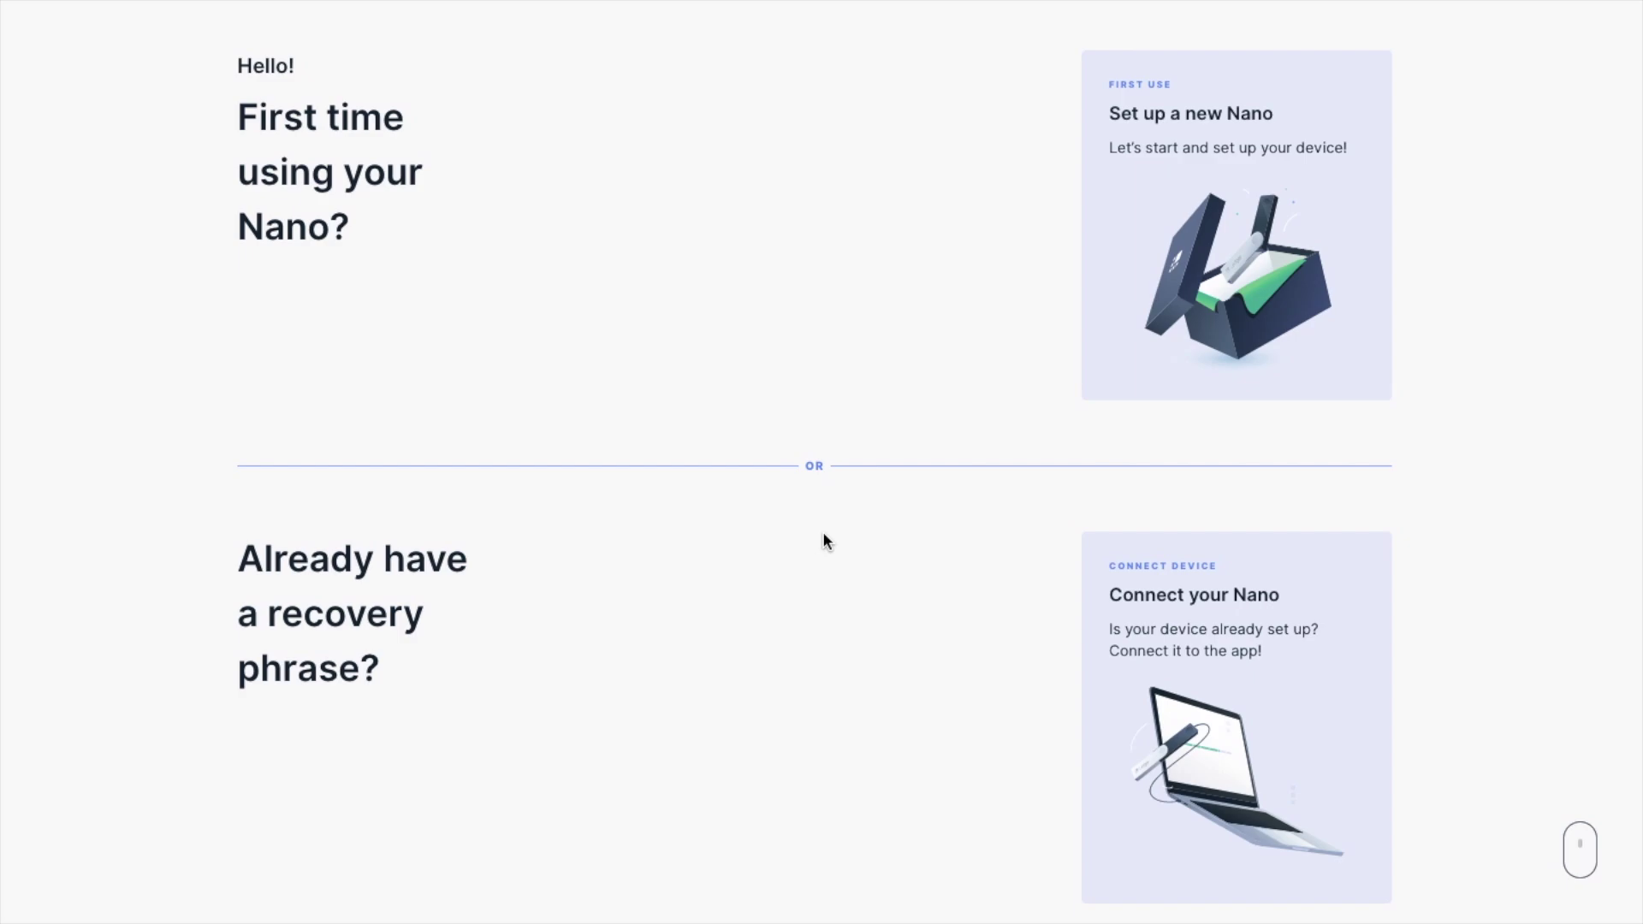
Choose 'Set up a new Nano' and start its security setup with 'Let's do this!'.
click(1160, 283)
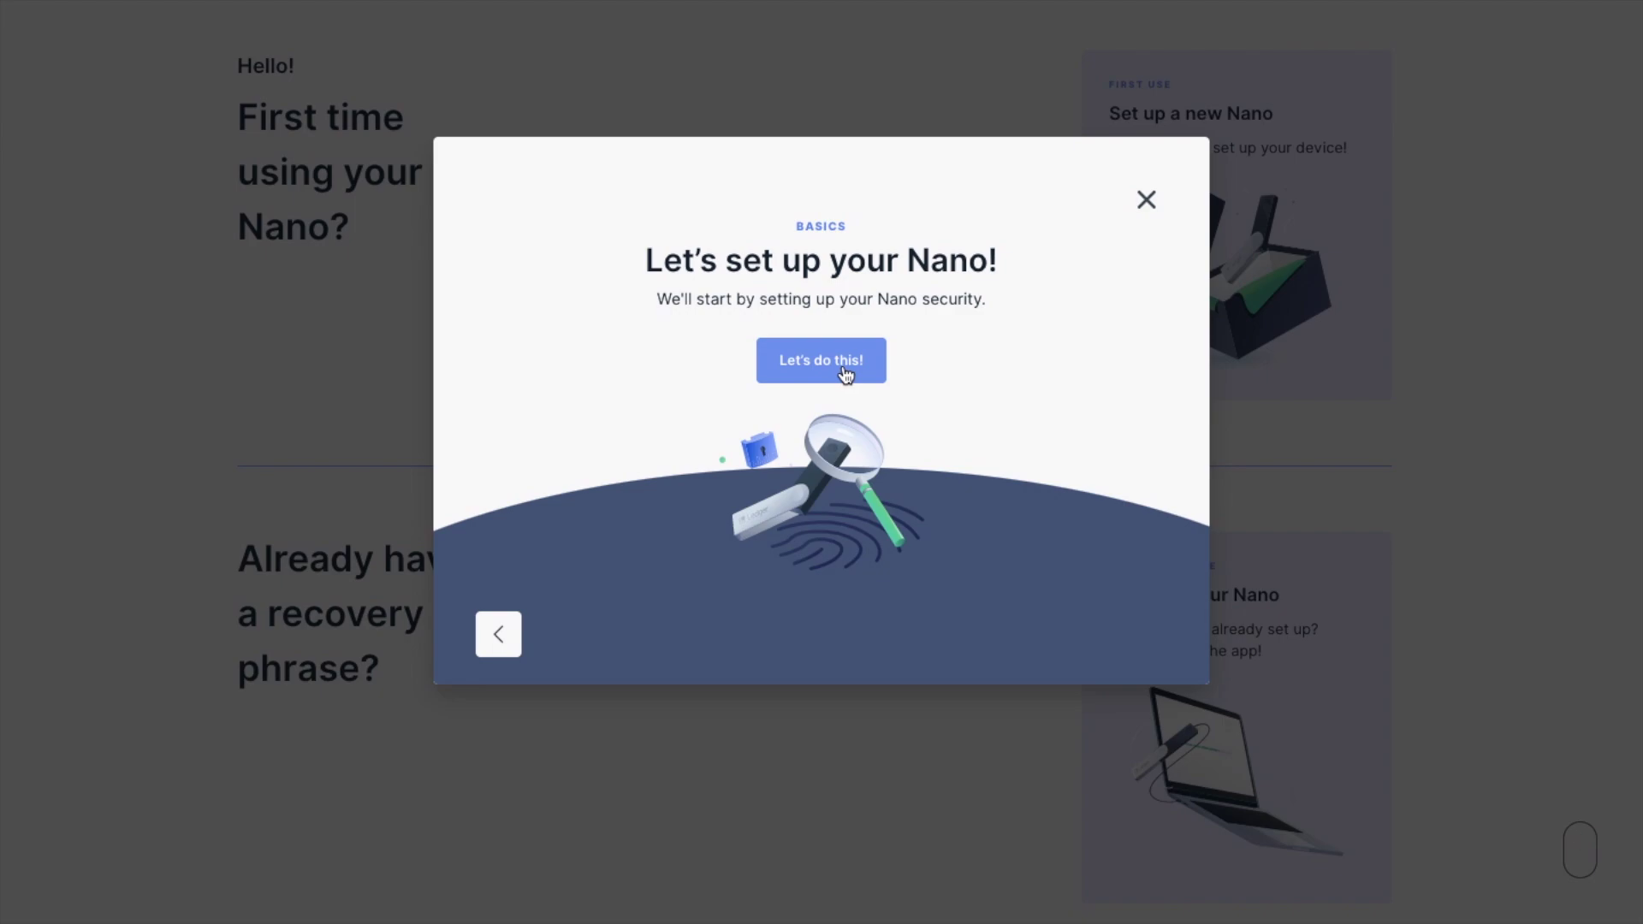
click(845, 374)
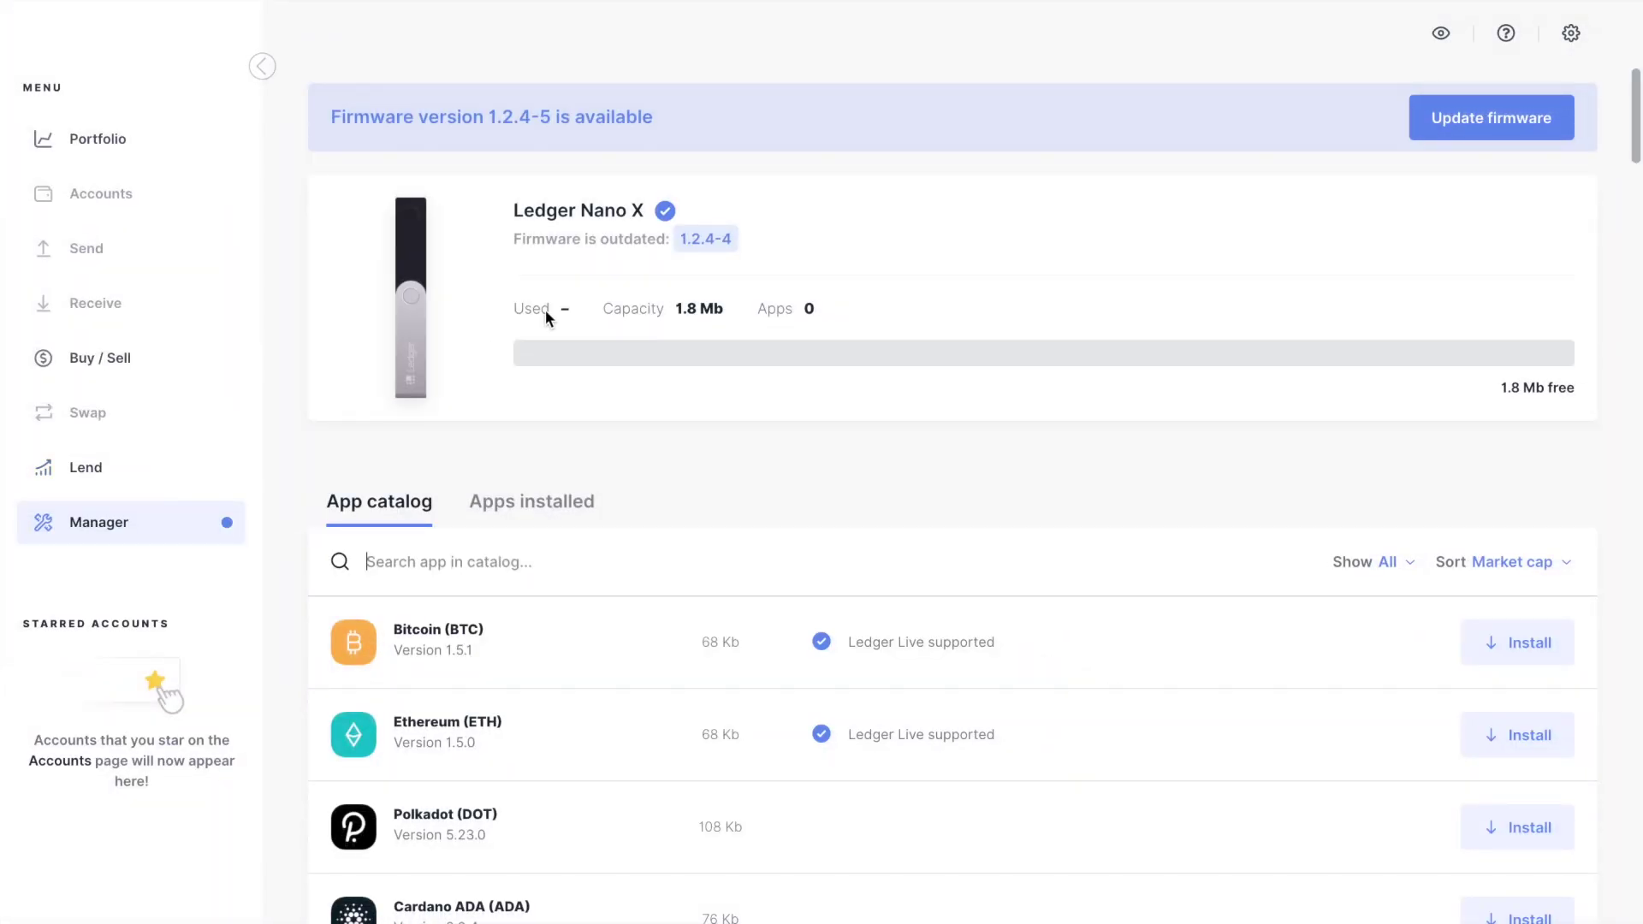
Update the Nano X firmware to 1.2.4-5, confirming the recovery phrase is at hand.
click(1507, 128)
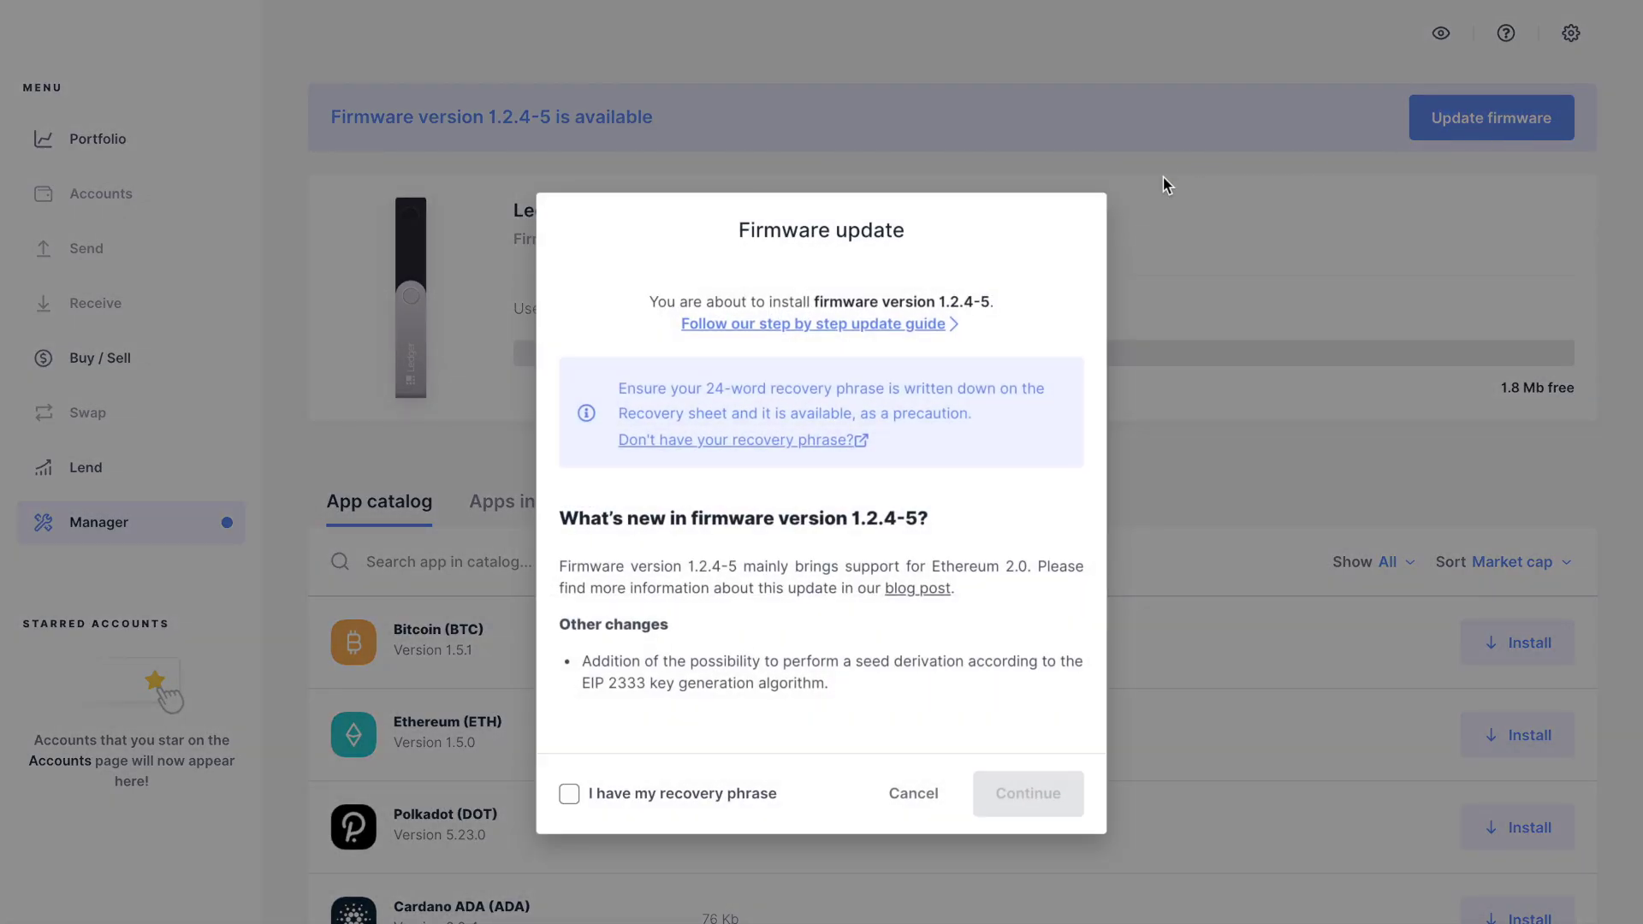
click(569, 794)
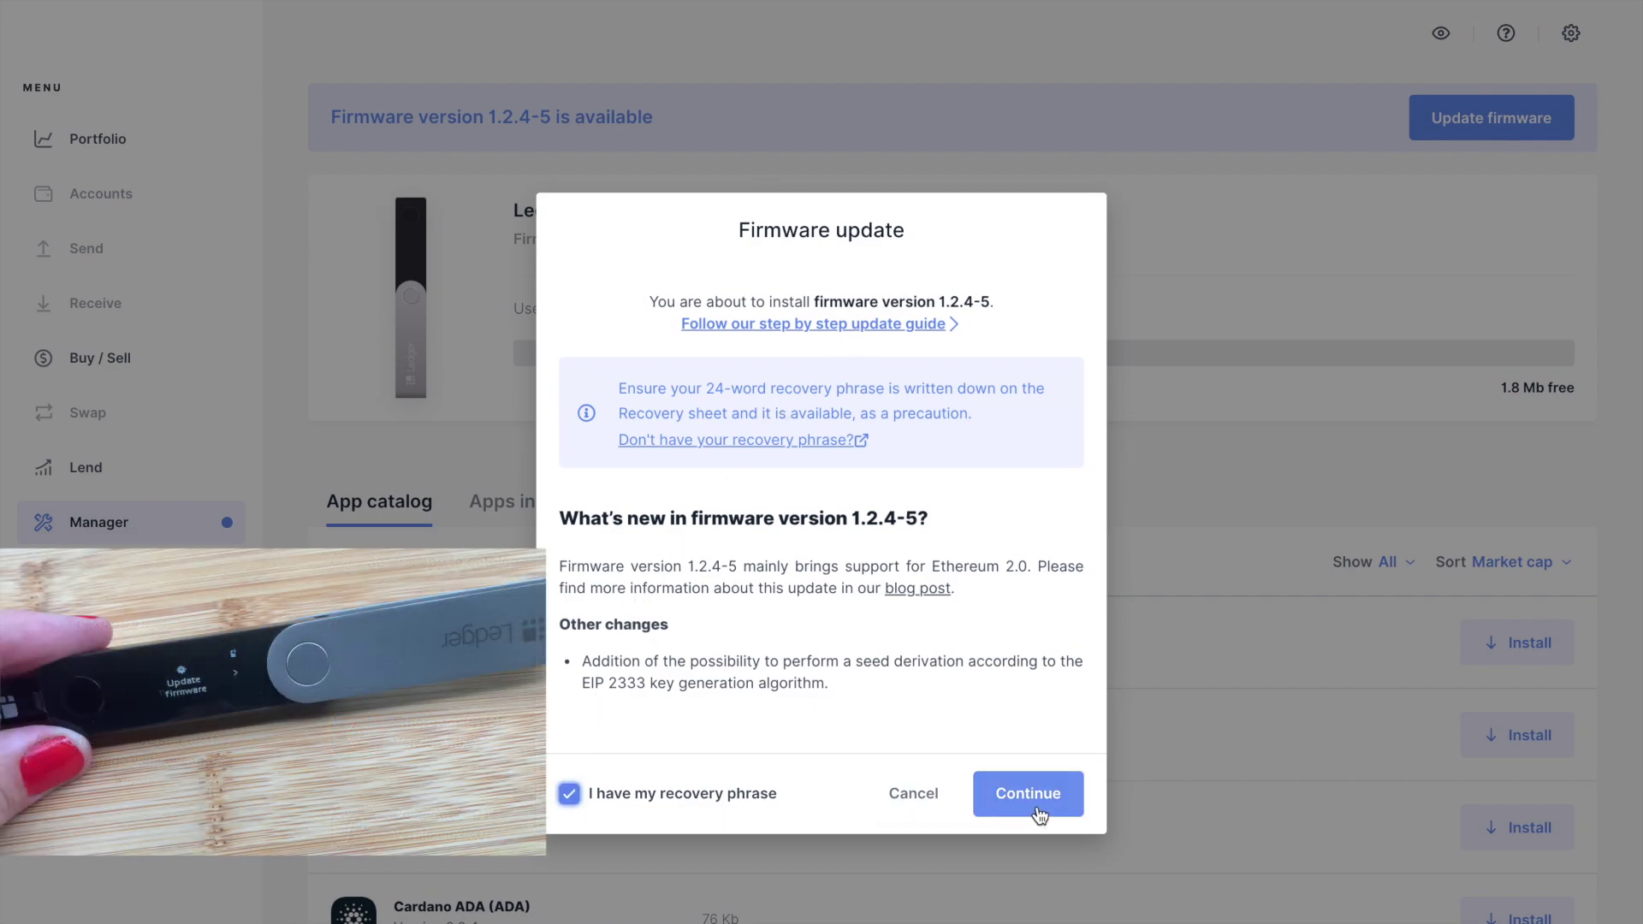
click(1038, 812)
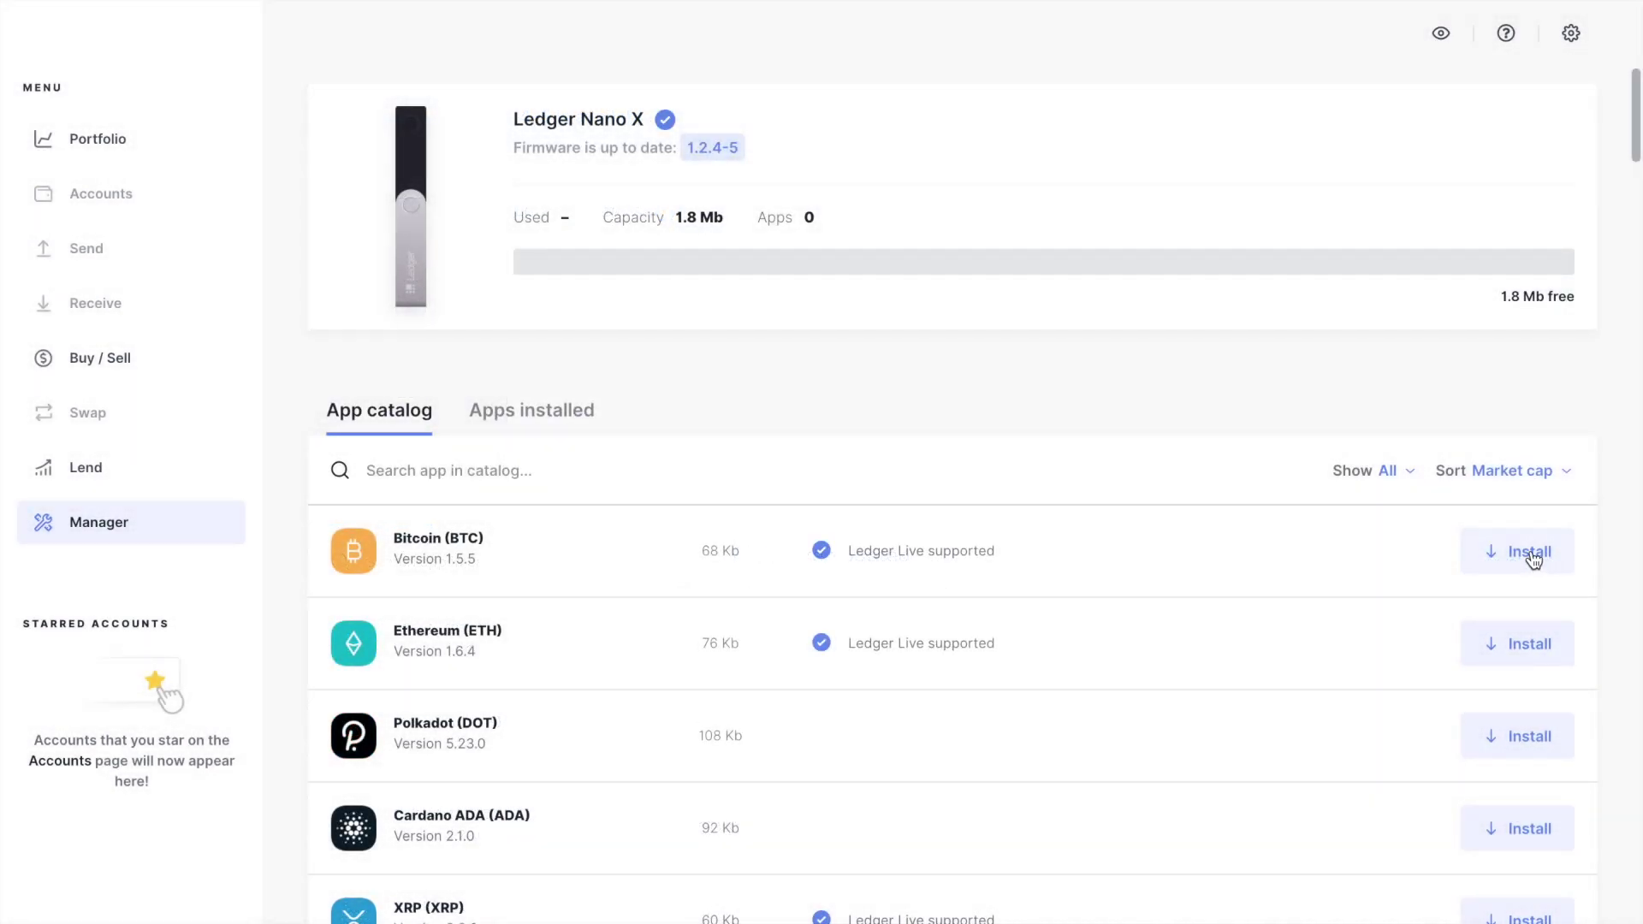
Install Bitcoin app 1.5.5 from the Manager and open 'Manage my accounts' for Bitcoin (BTC).
click(1532, 553)
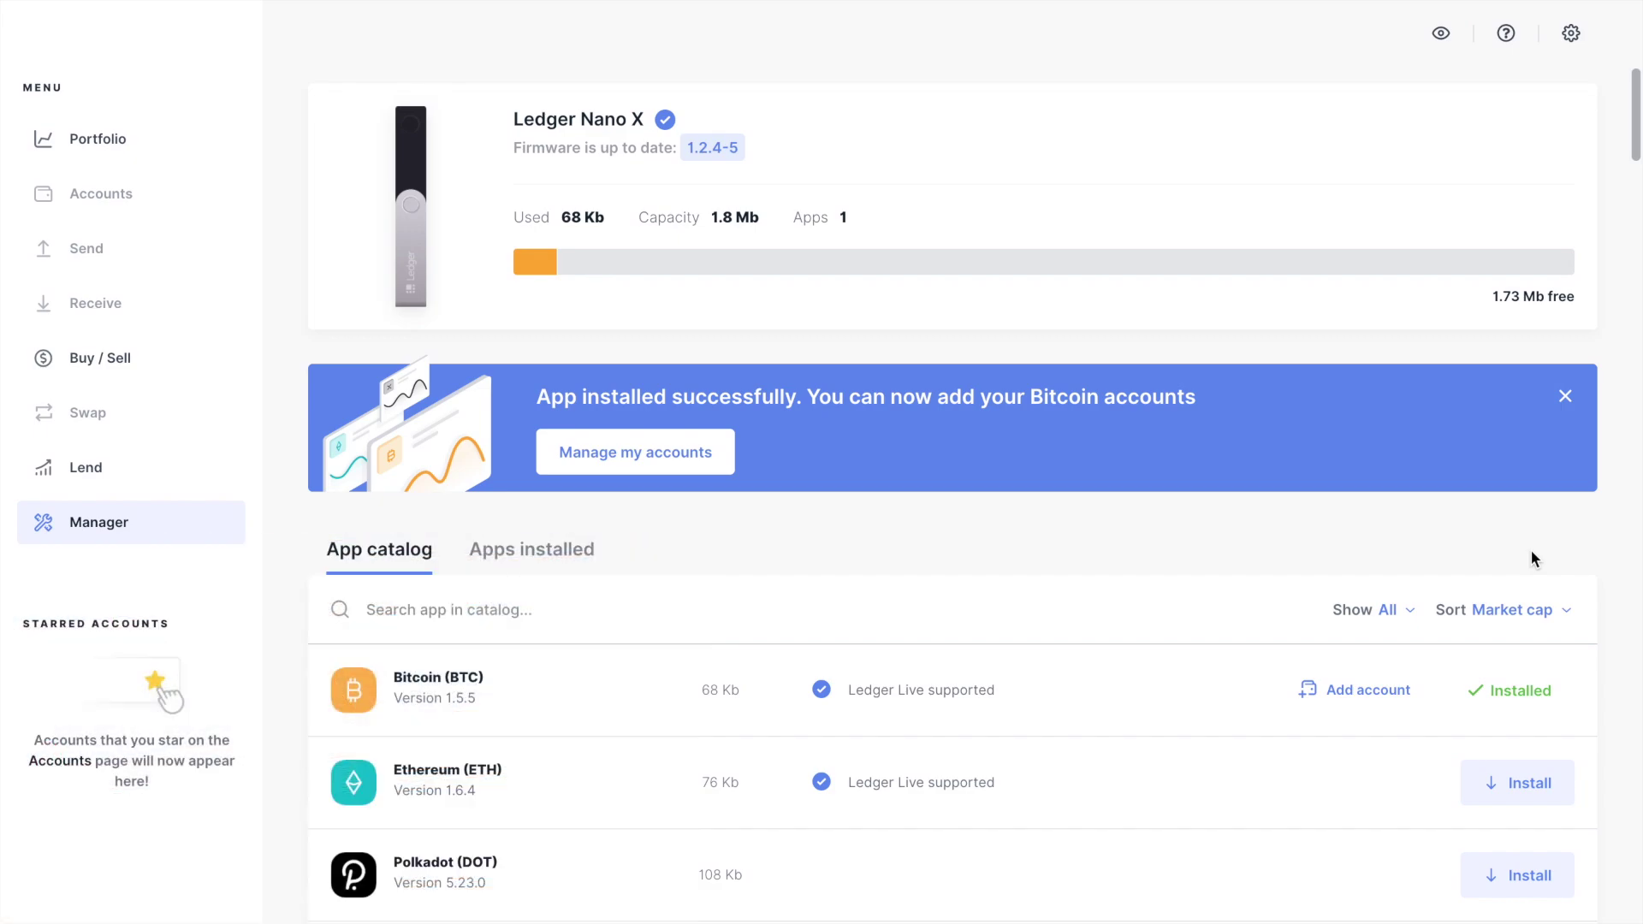
click(660, 451)
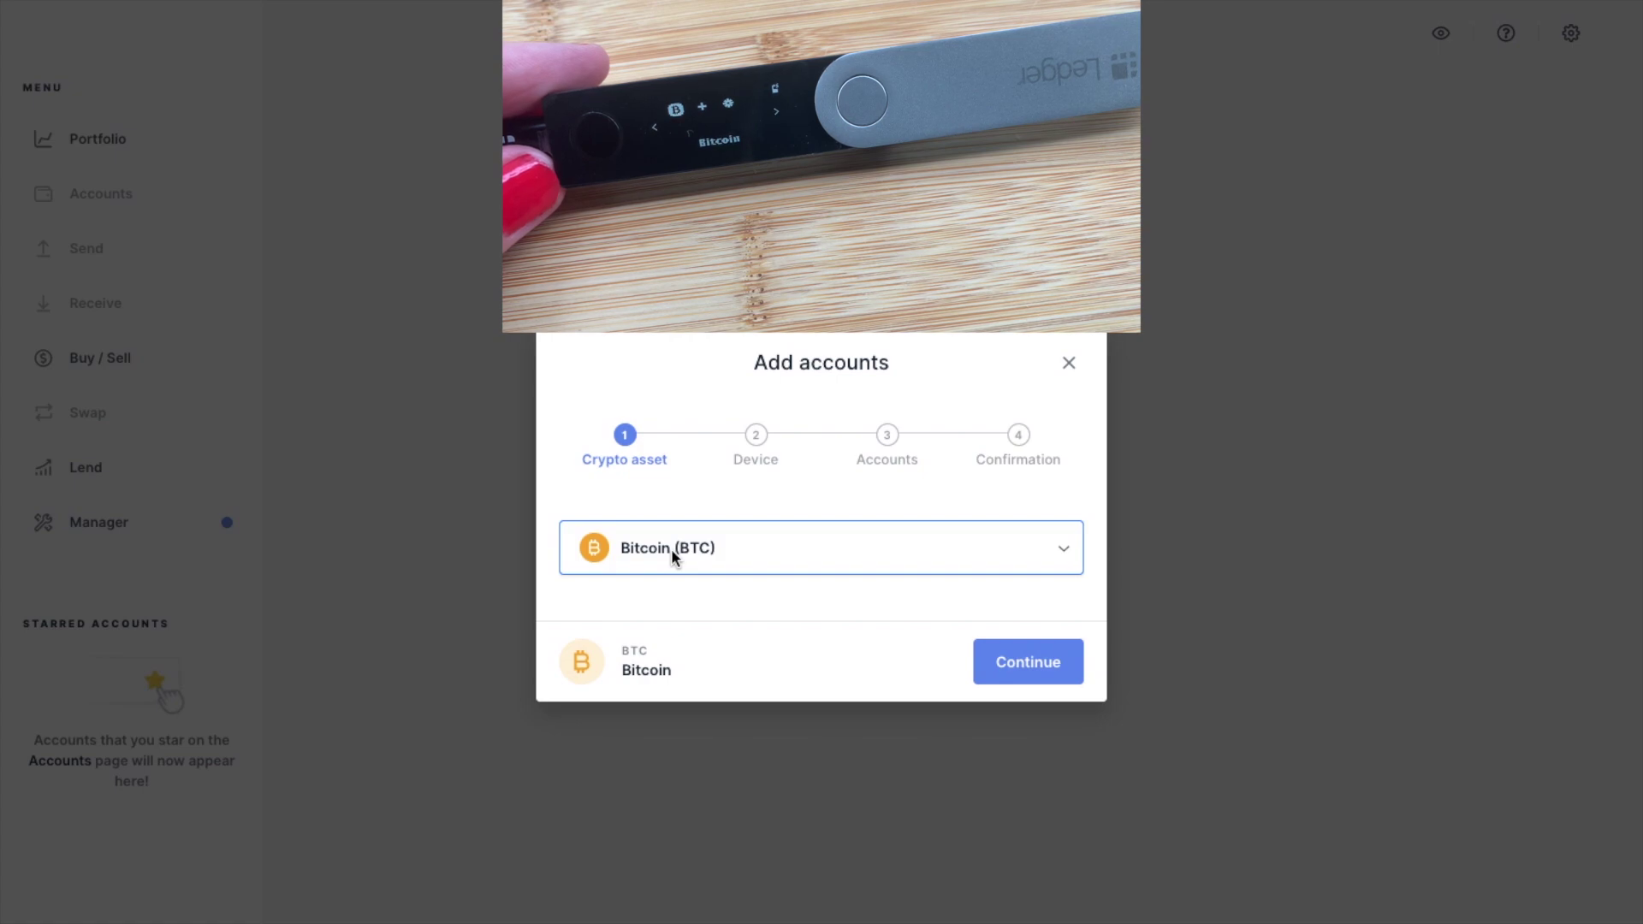
Continue with Bitcoin, retry the failed sync, and add the Bitcoin 1 (native segwit) account.
click(982, 663)
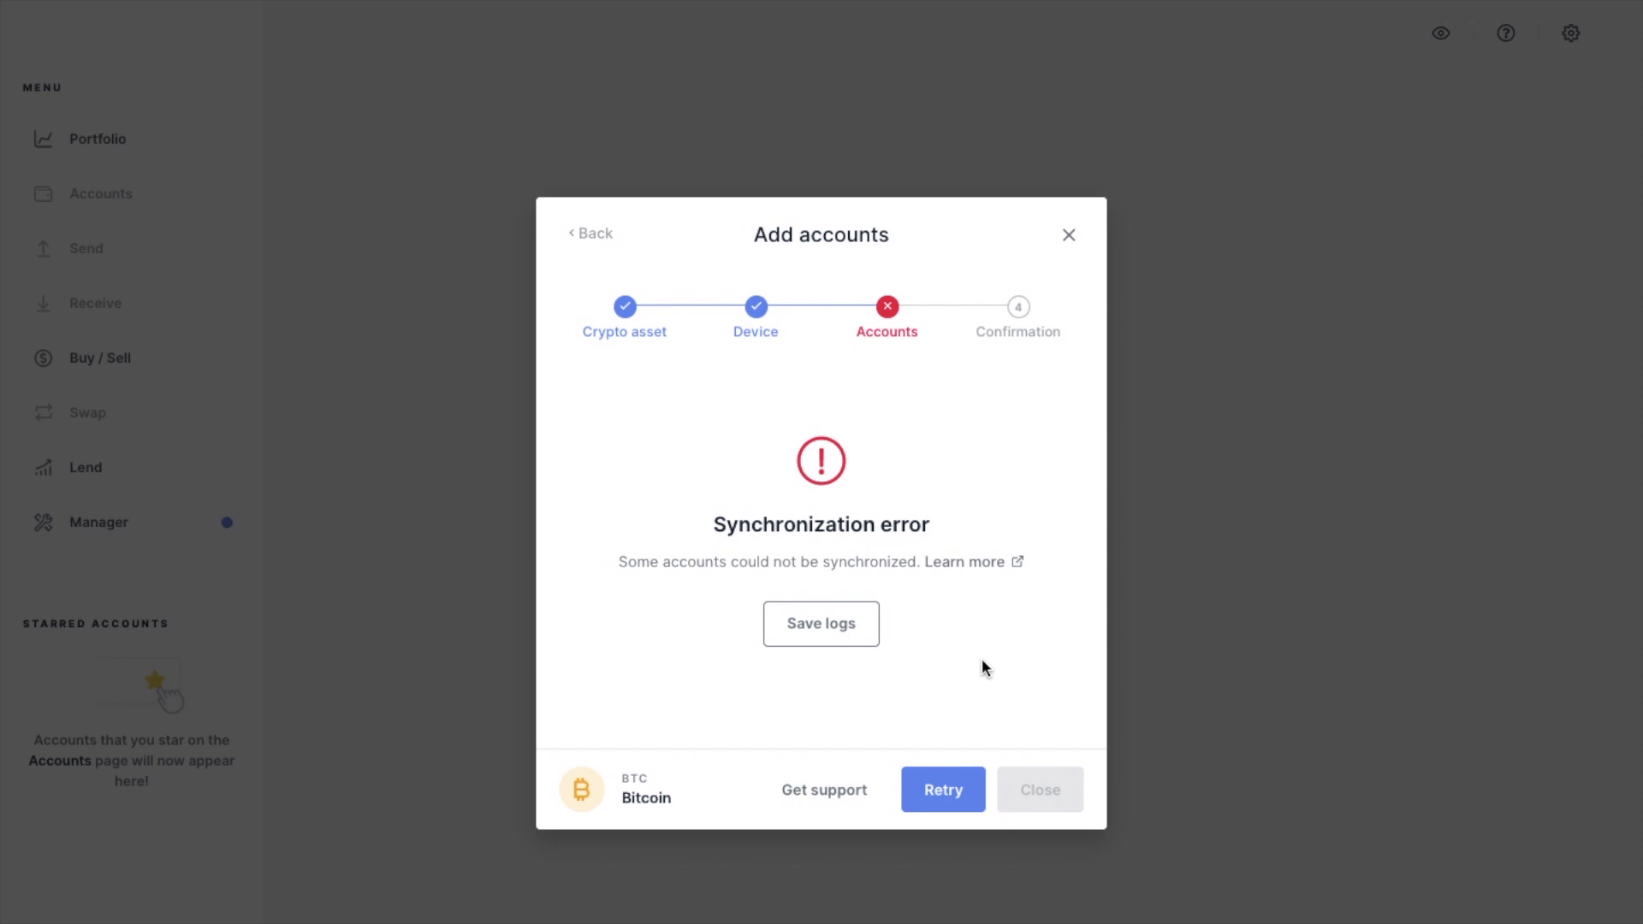
click(955, 787)
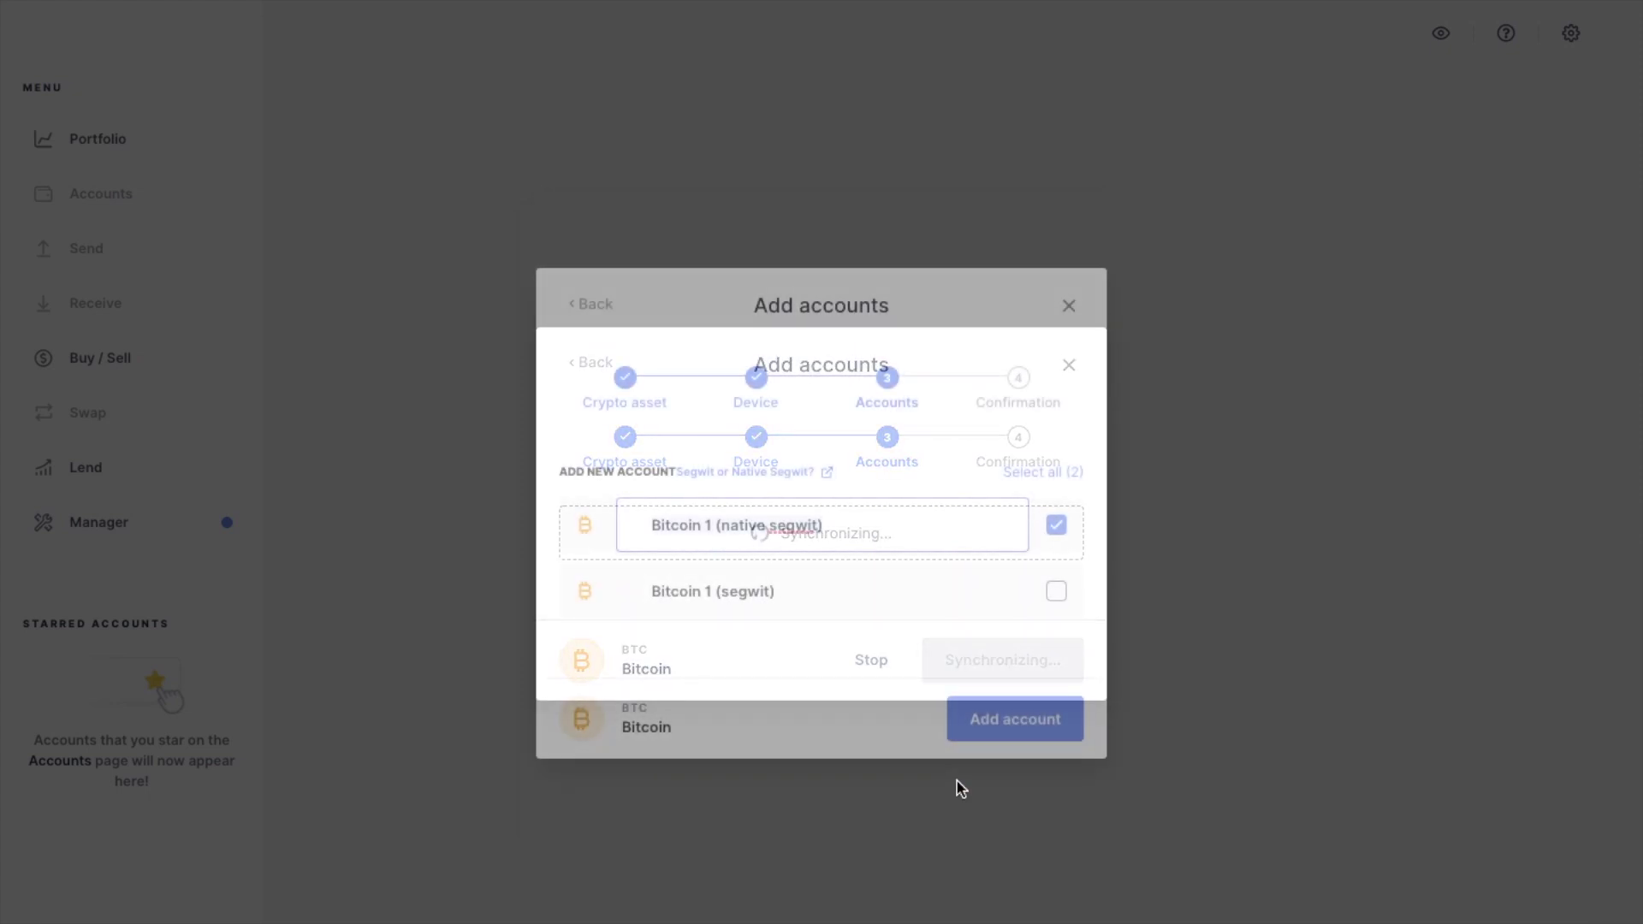
click(999, 736)
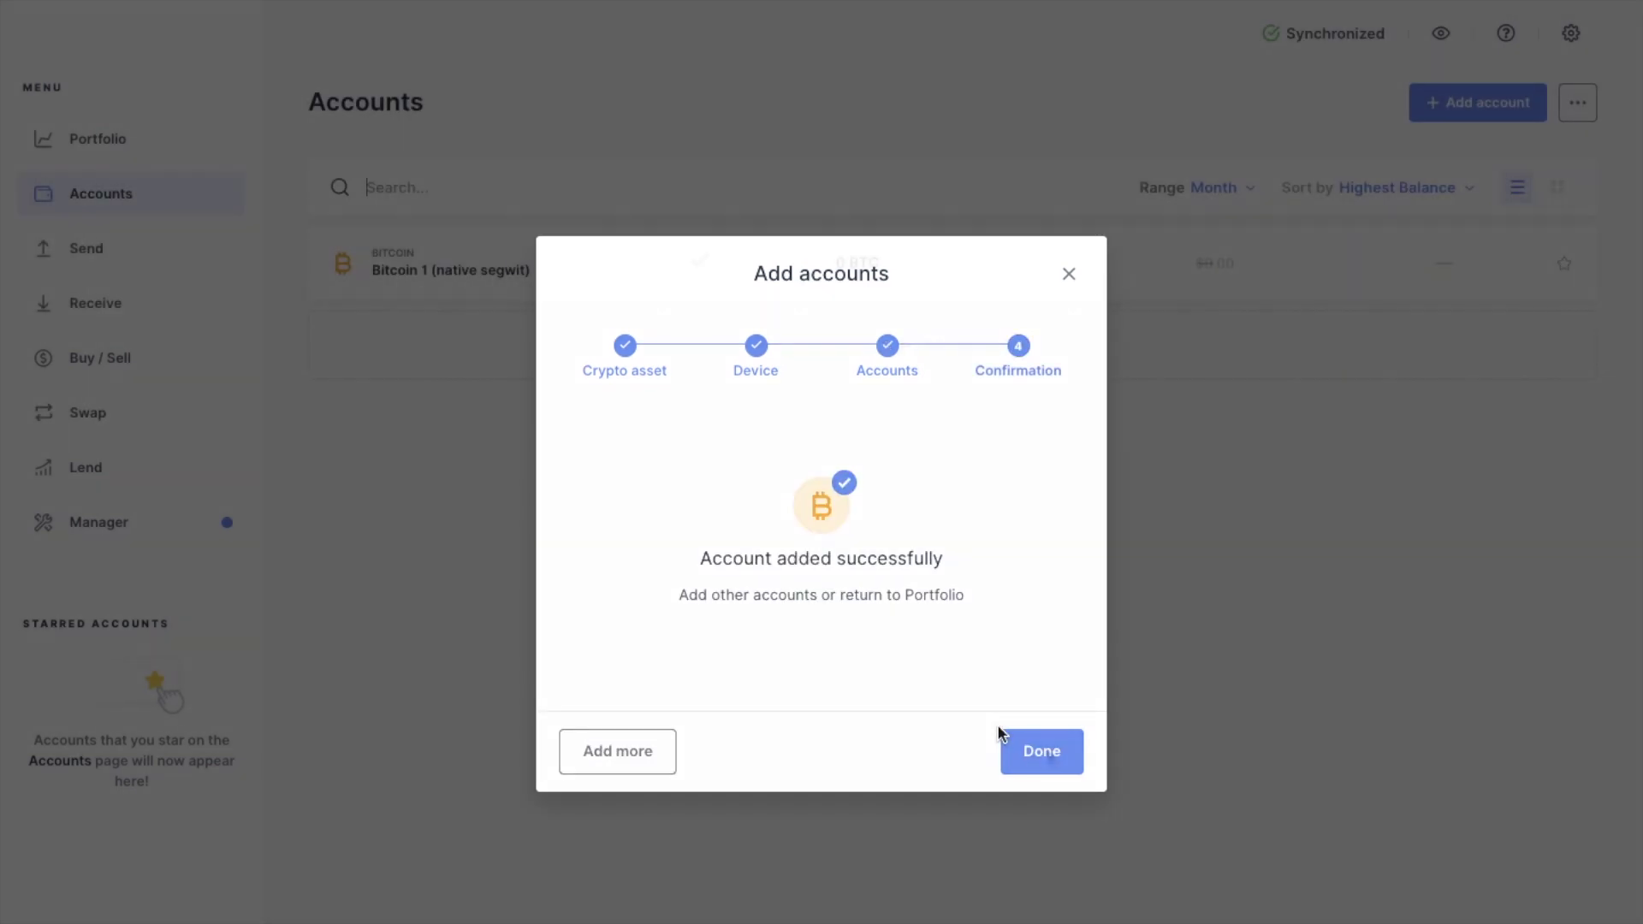
click(1046, 753)
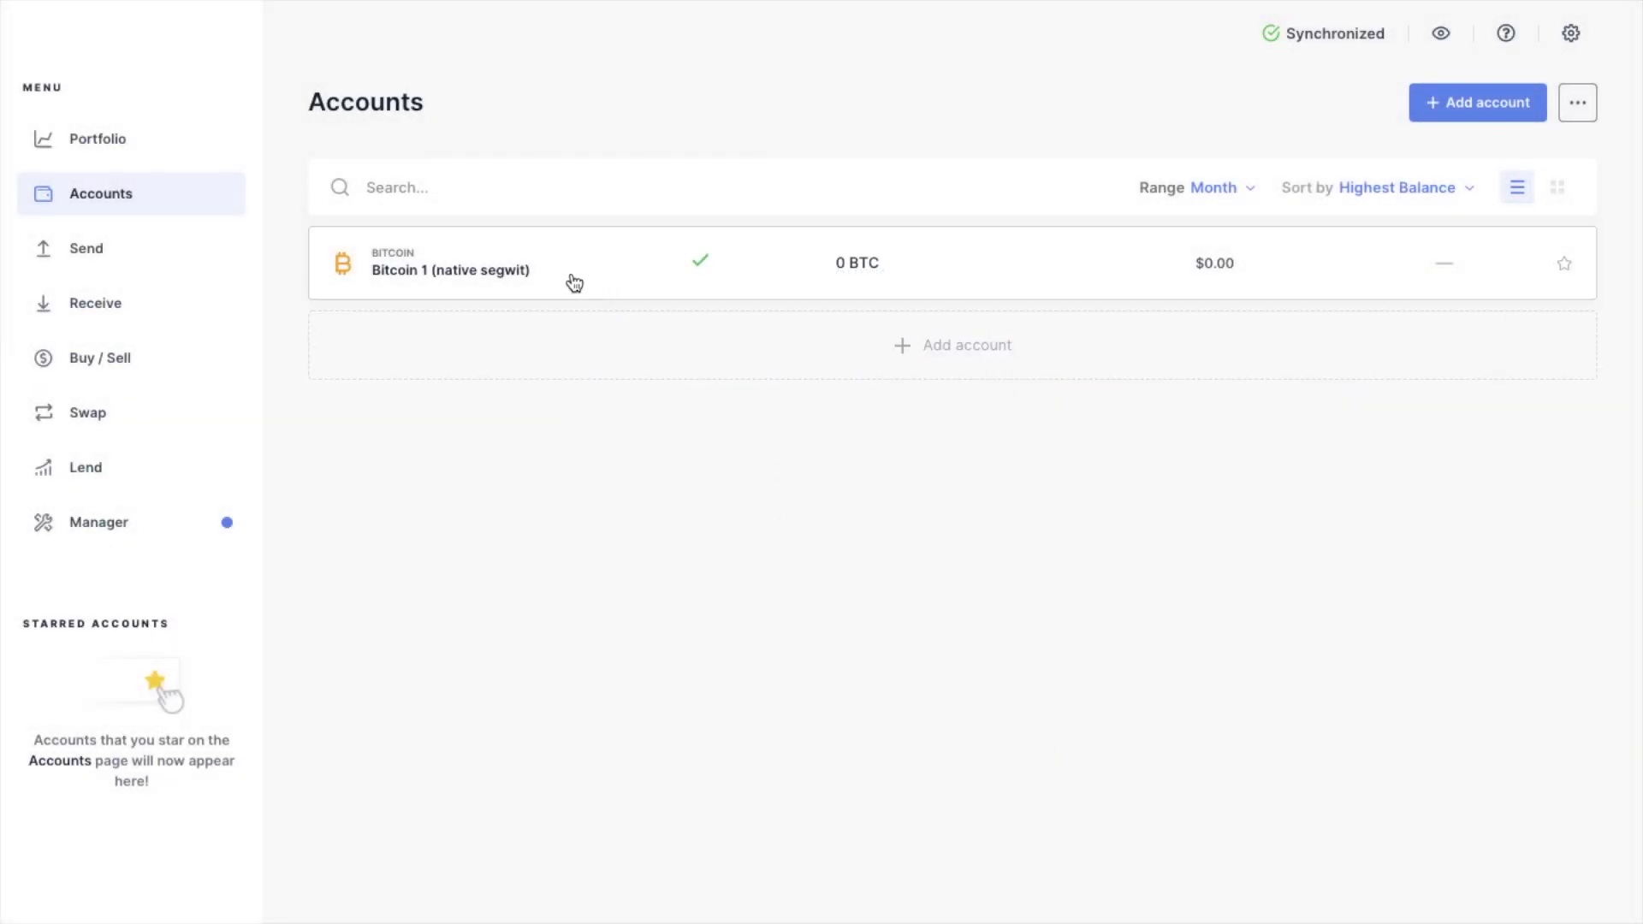
From the Bitcoin 1 account, open Buy and browse the crypto asset list without choosing one.
click(532, 274)
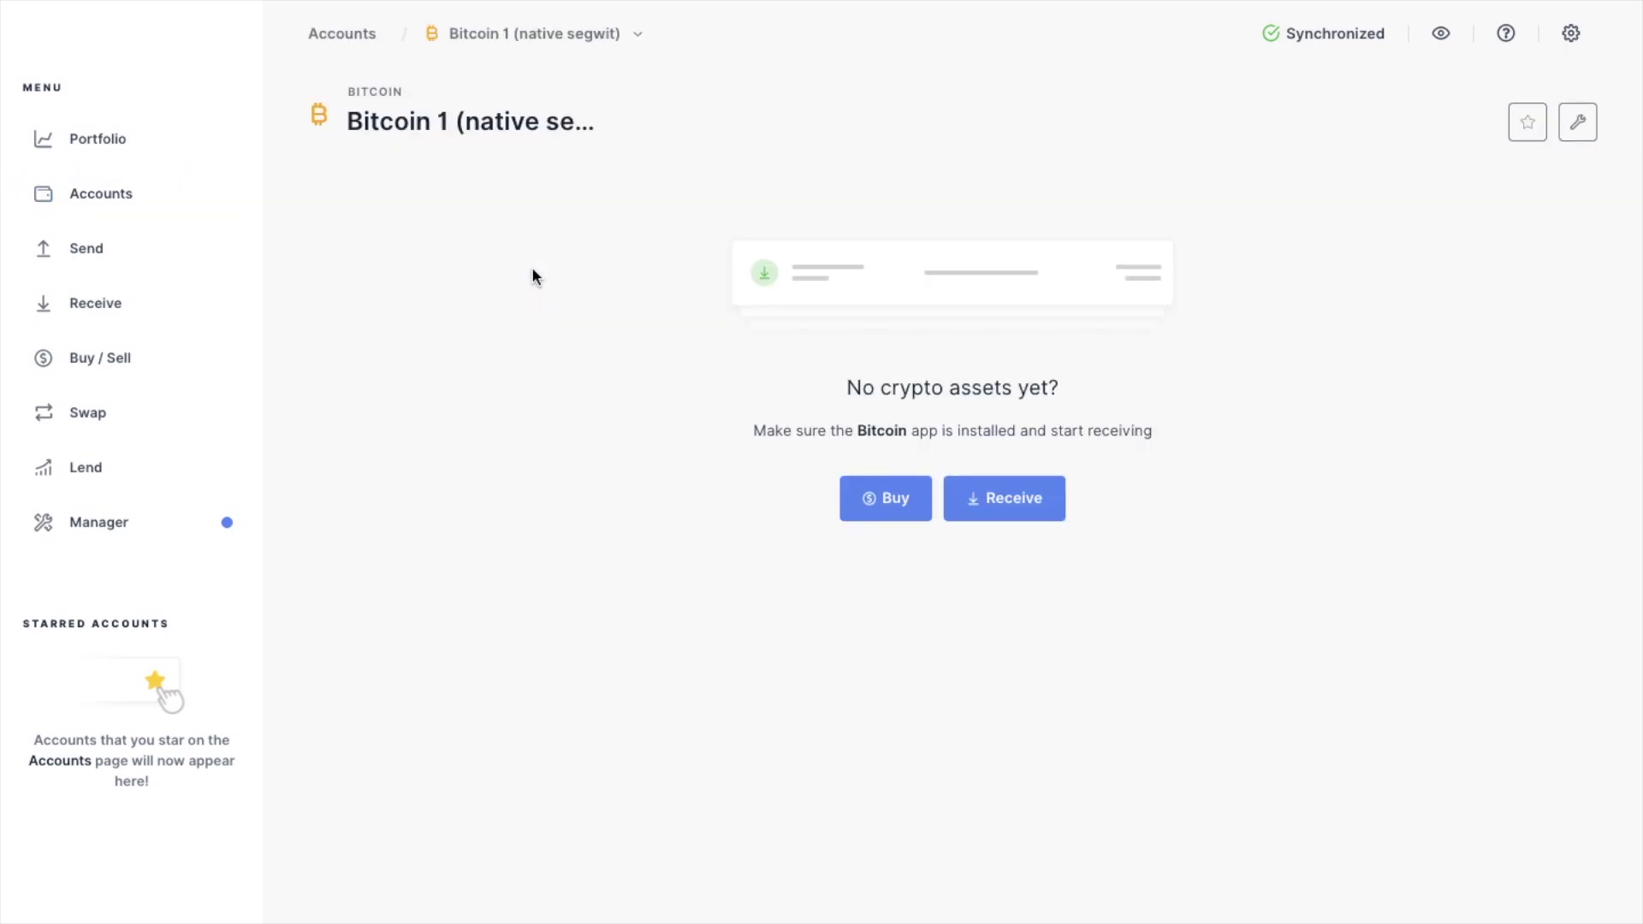
click(885, 499)
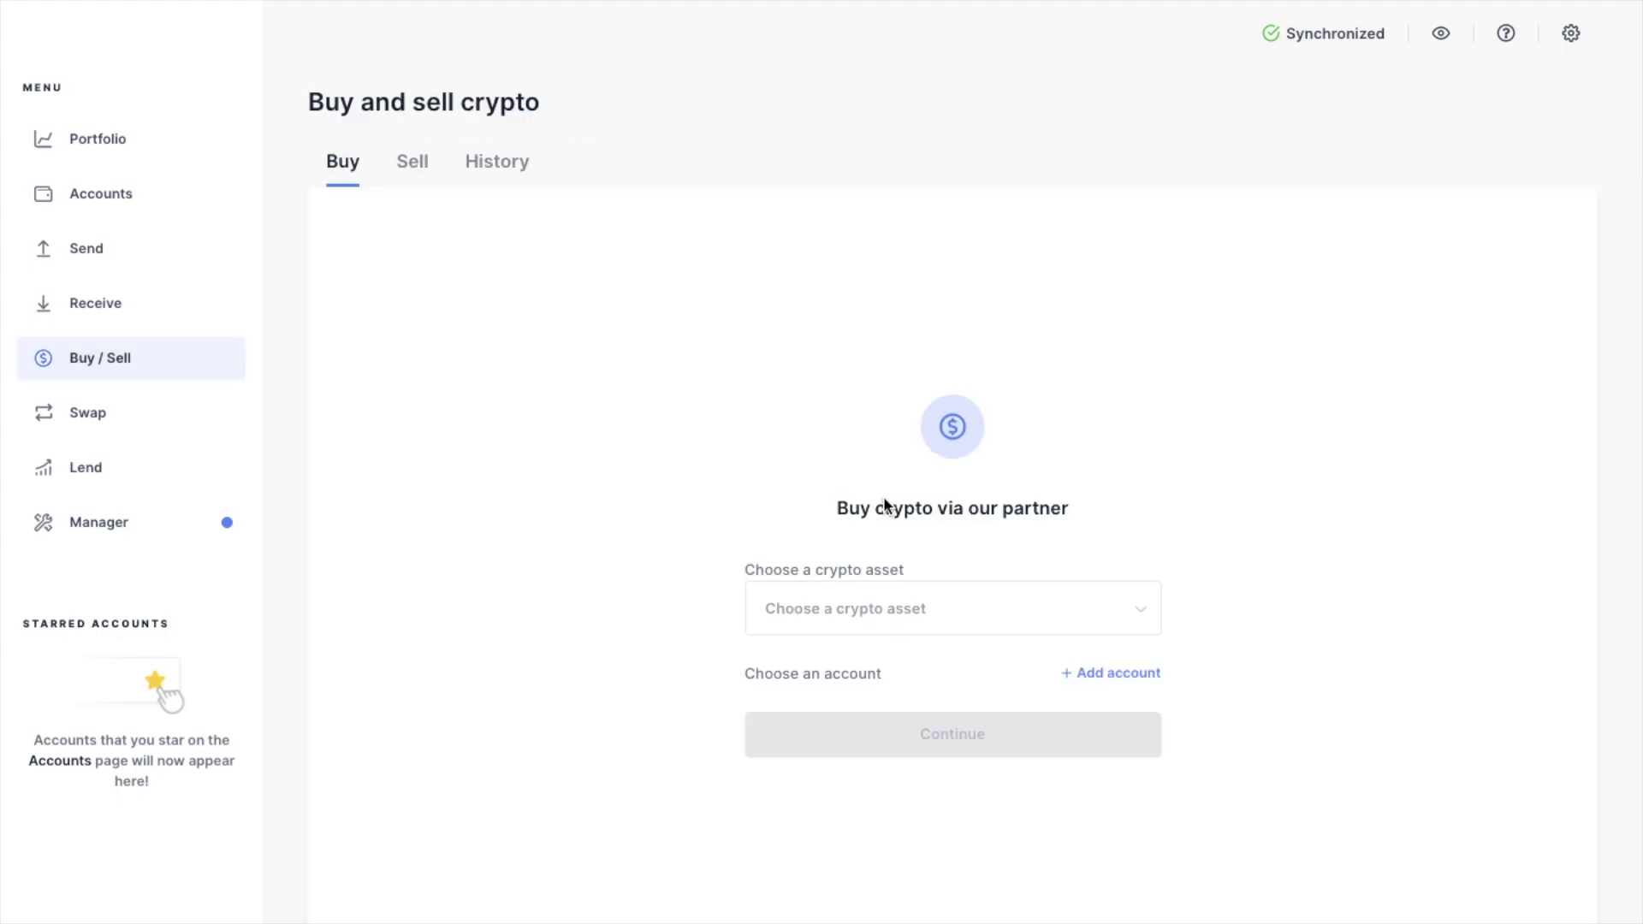
click(1135, 623)
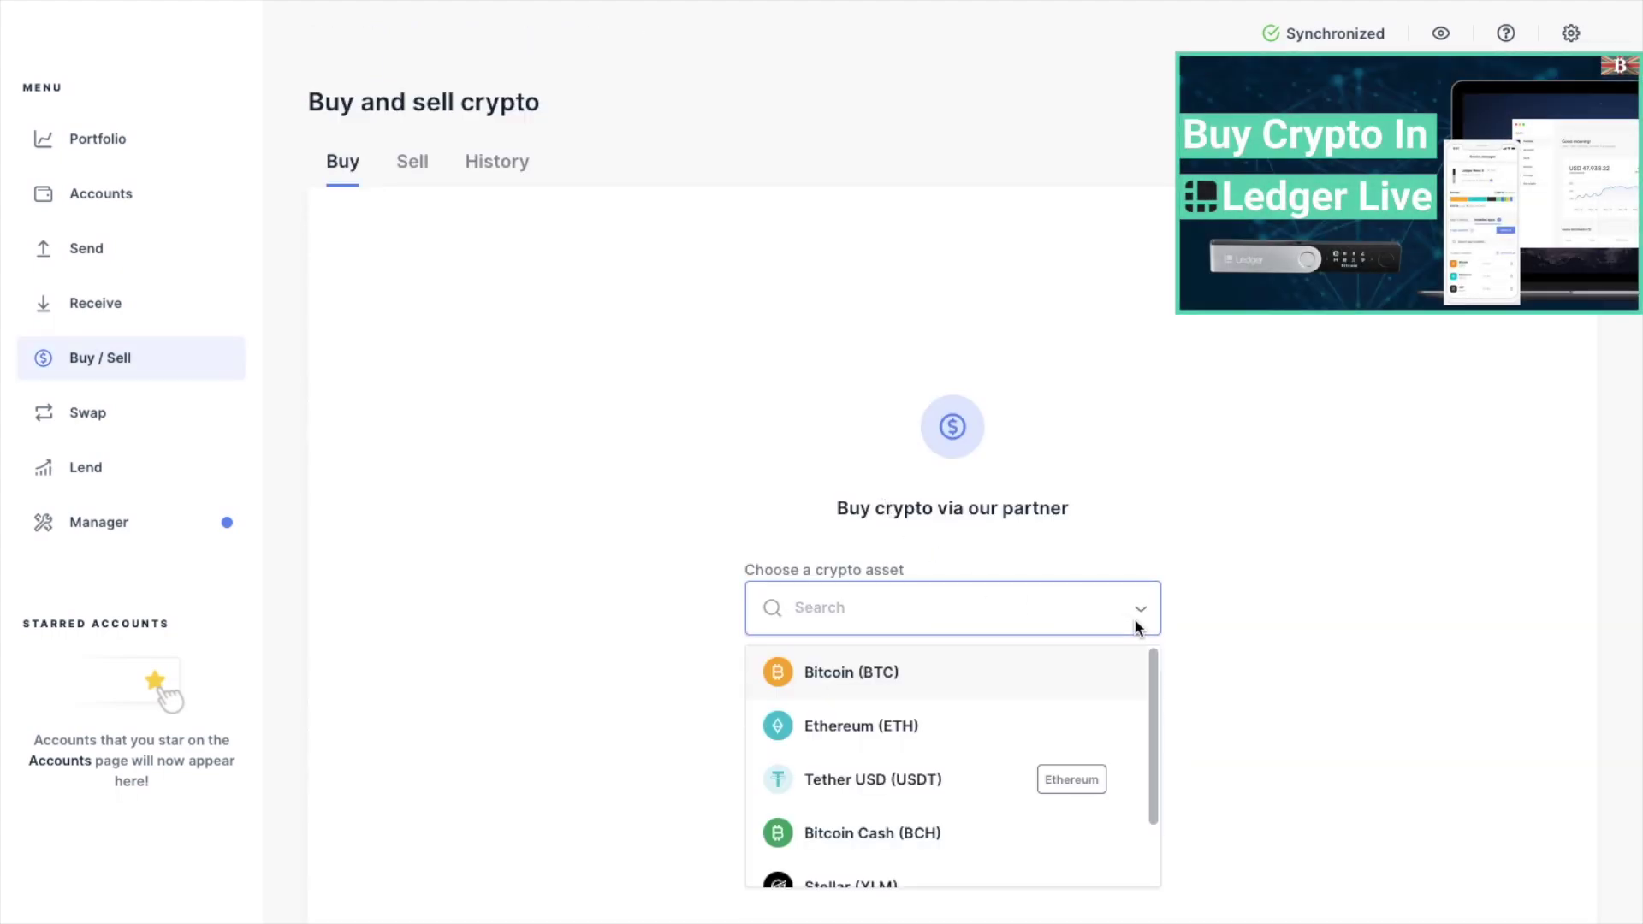
click(1250, 524)
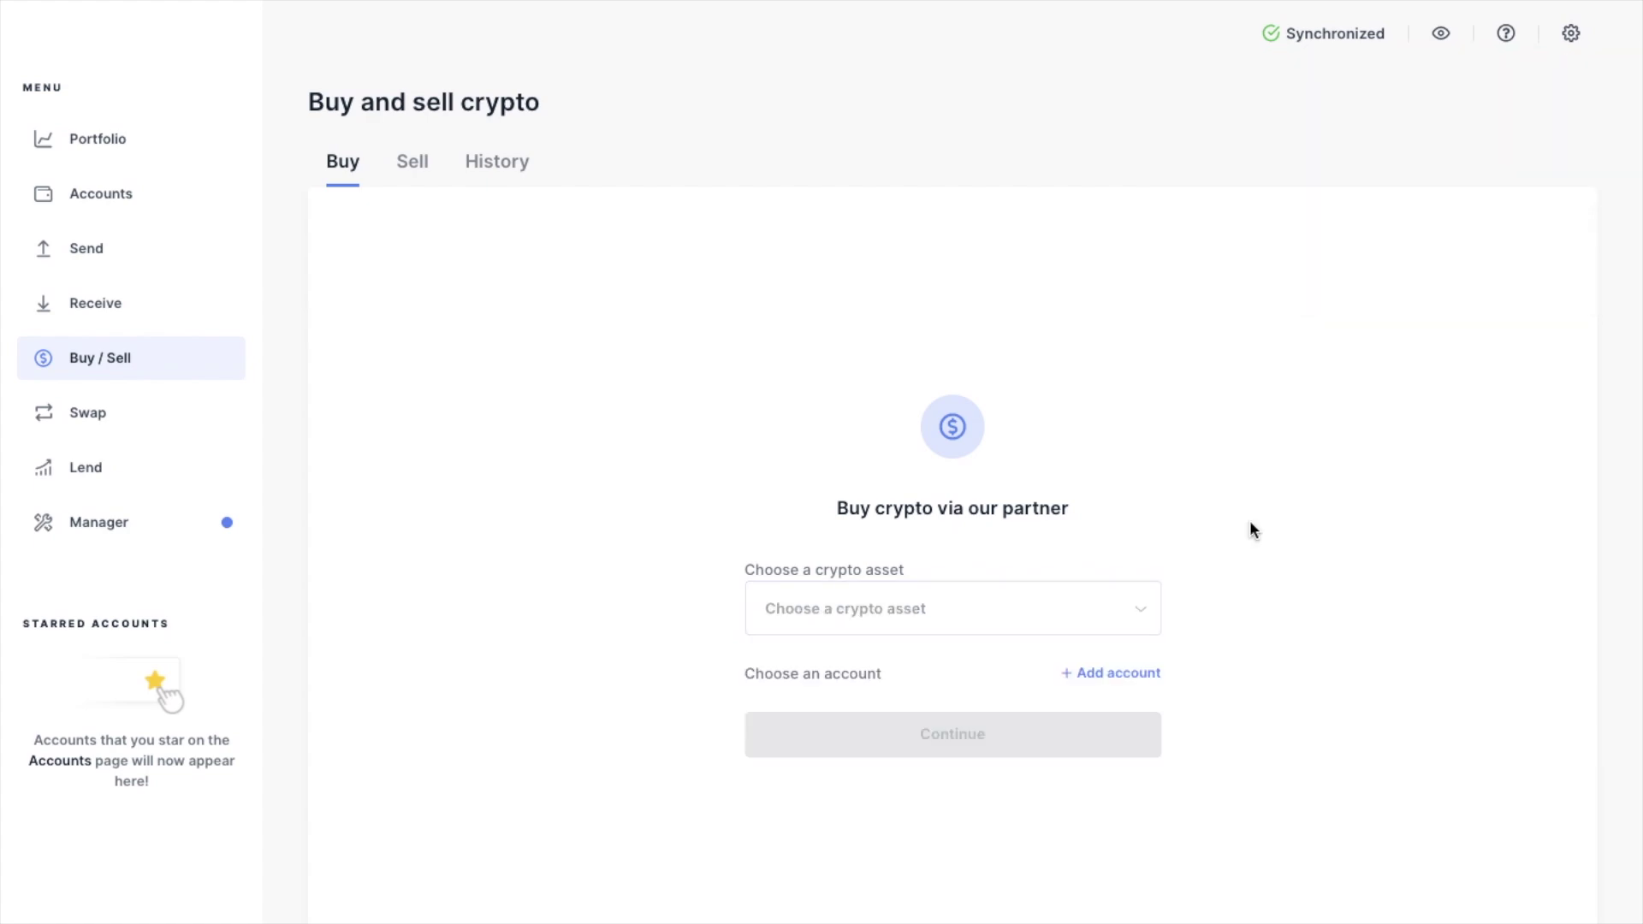
Open Receive for the Bitcoin 1 (native segwit) account and view, then close, its address QR code.
click(121, 202)
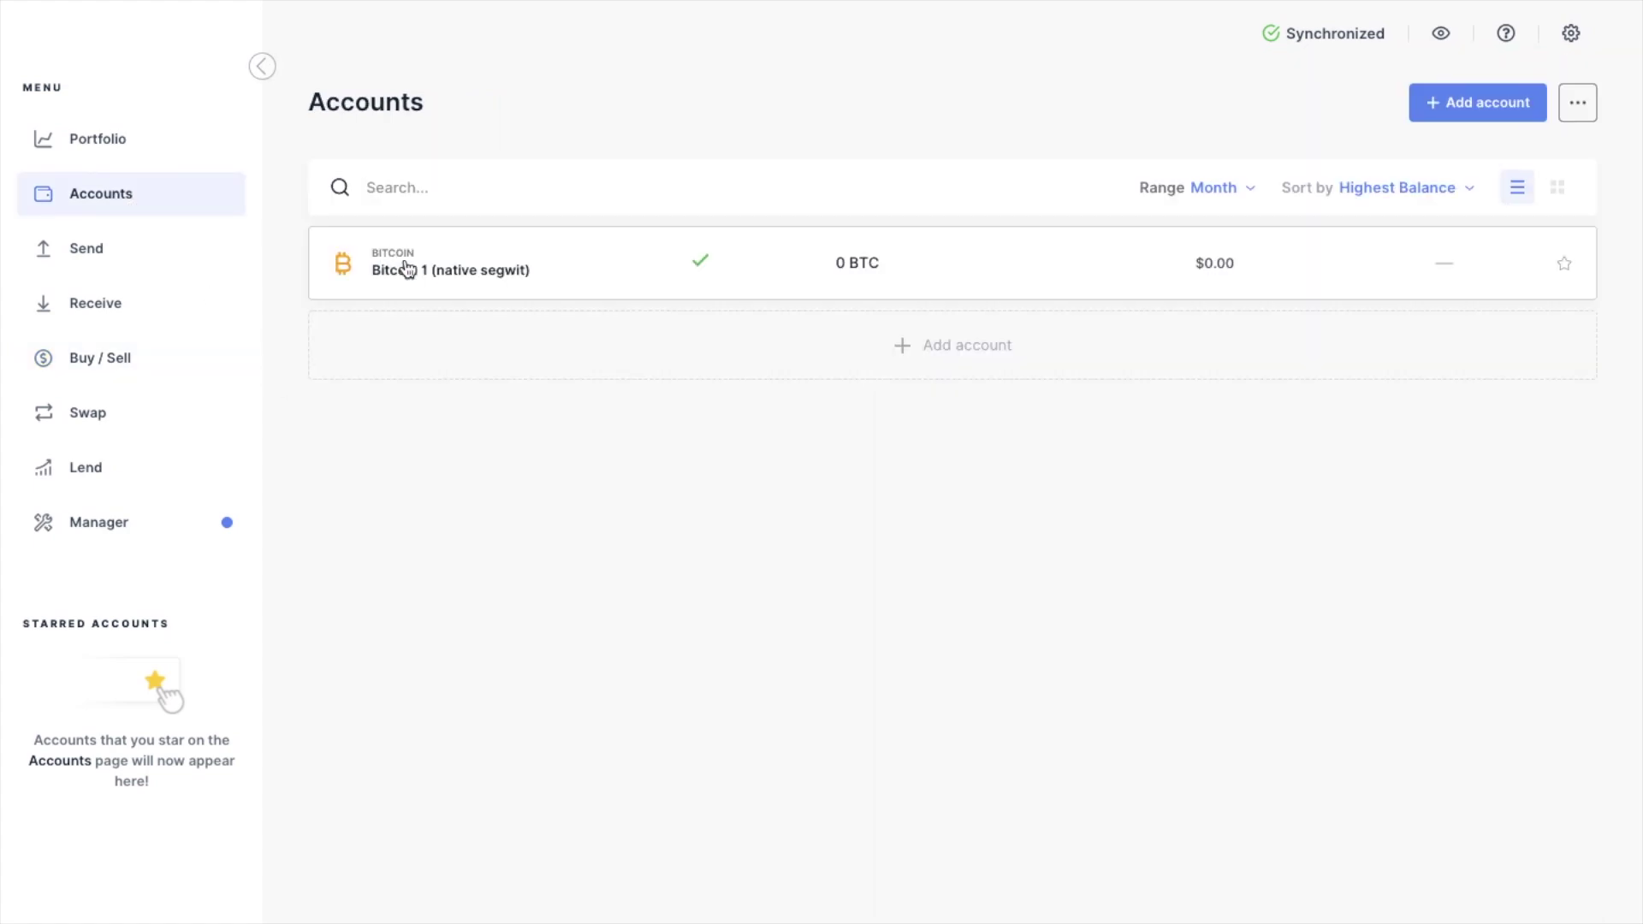
click(425, 267)
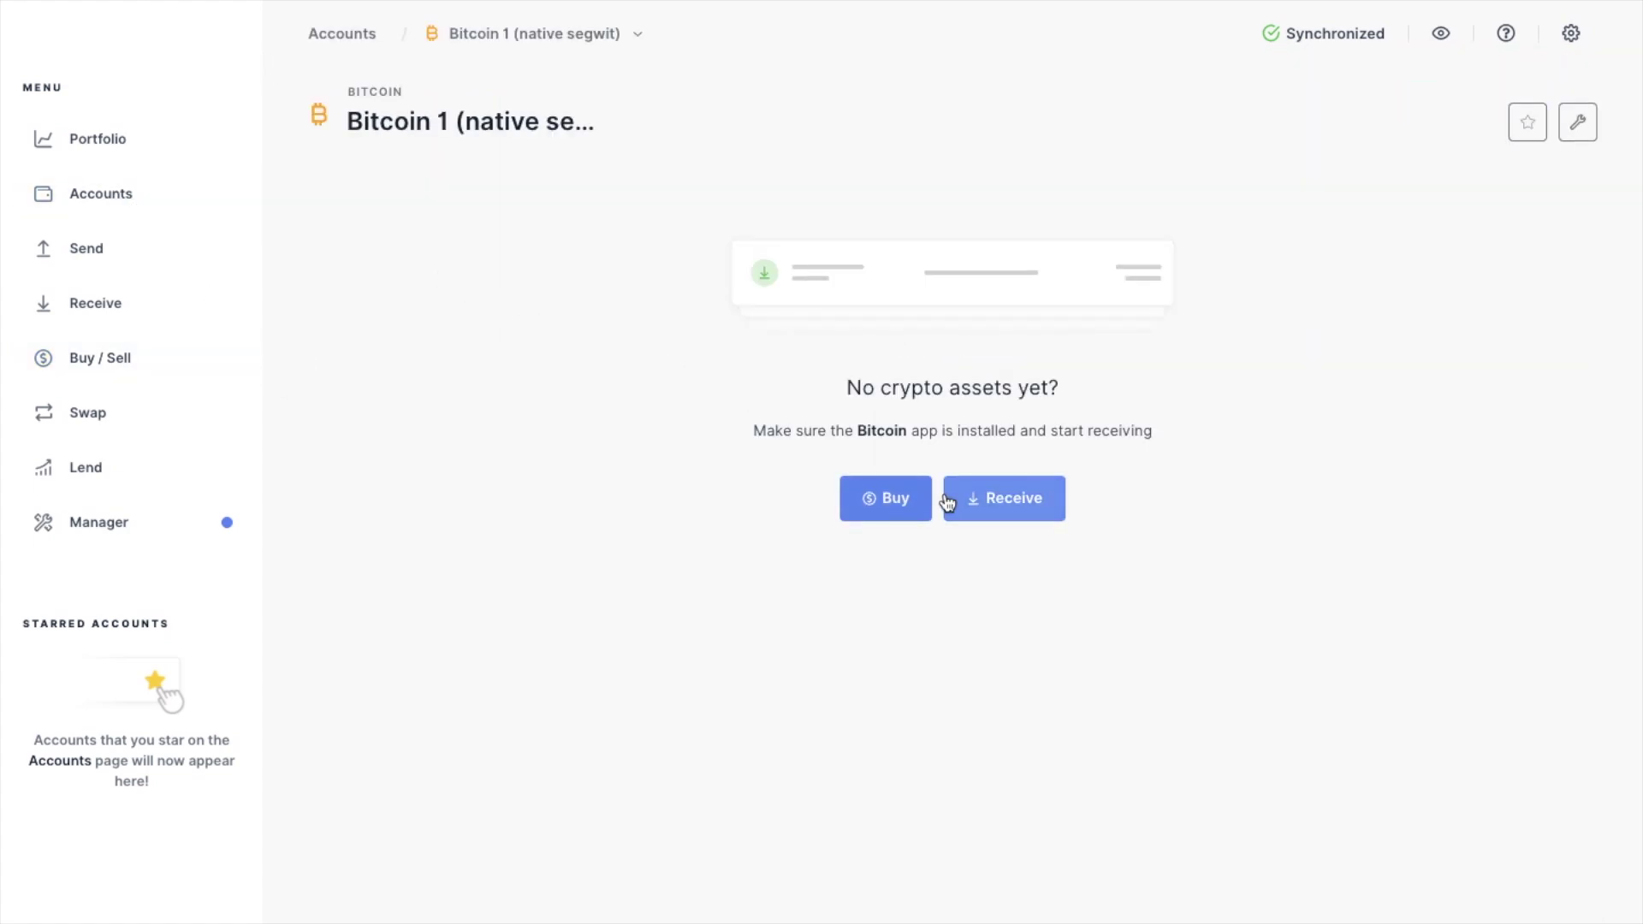
click(986, 509)
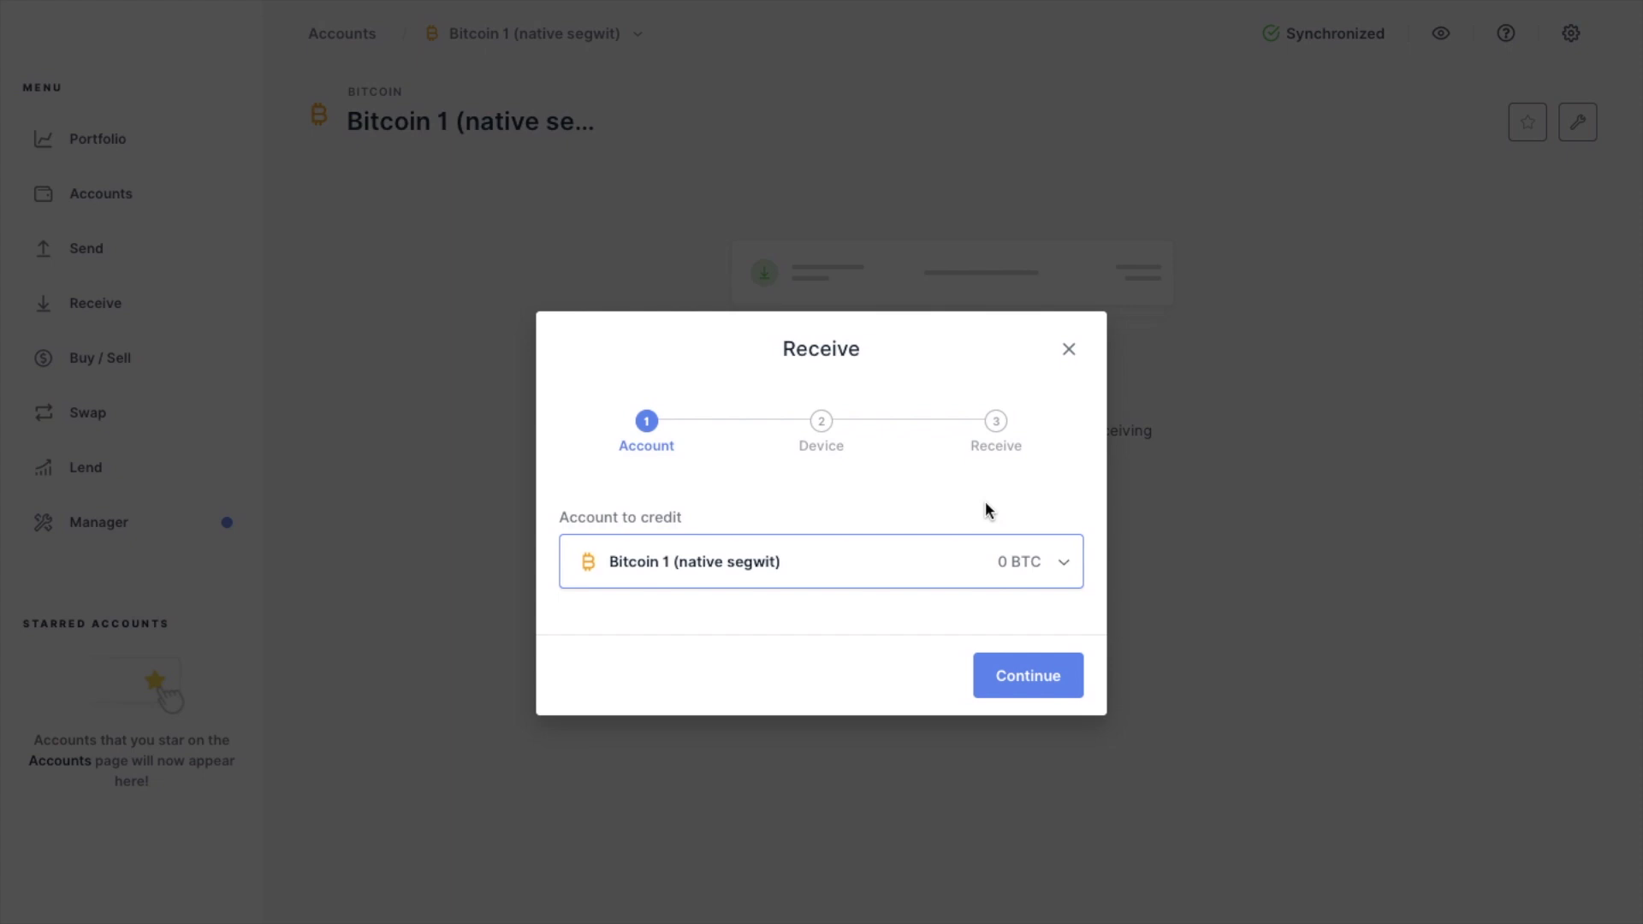
click(1039, 685)
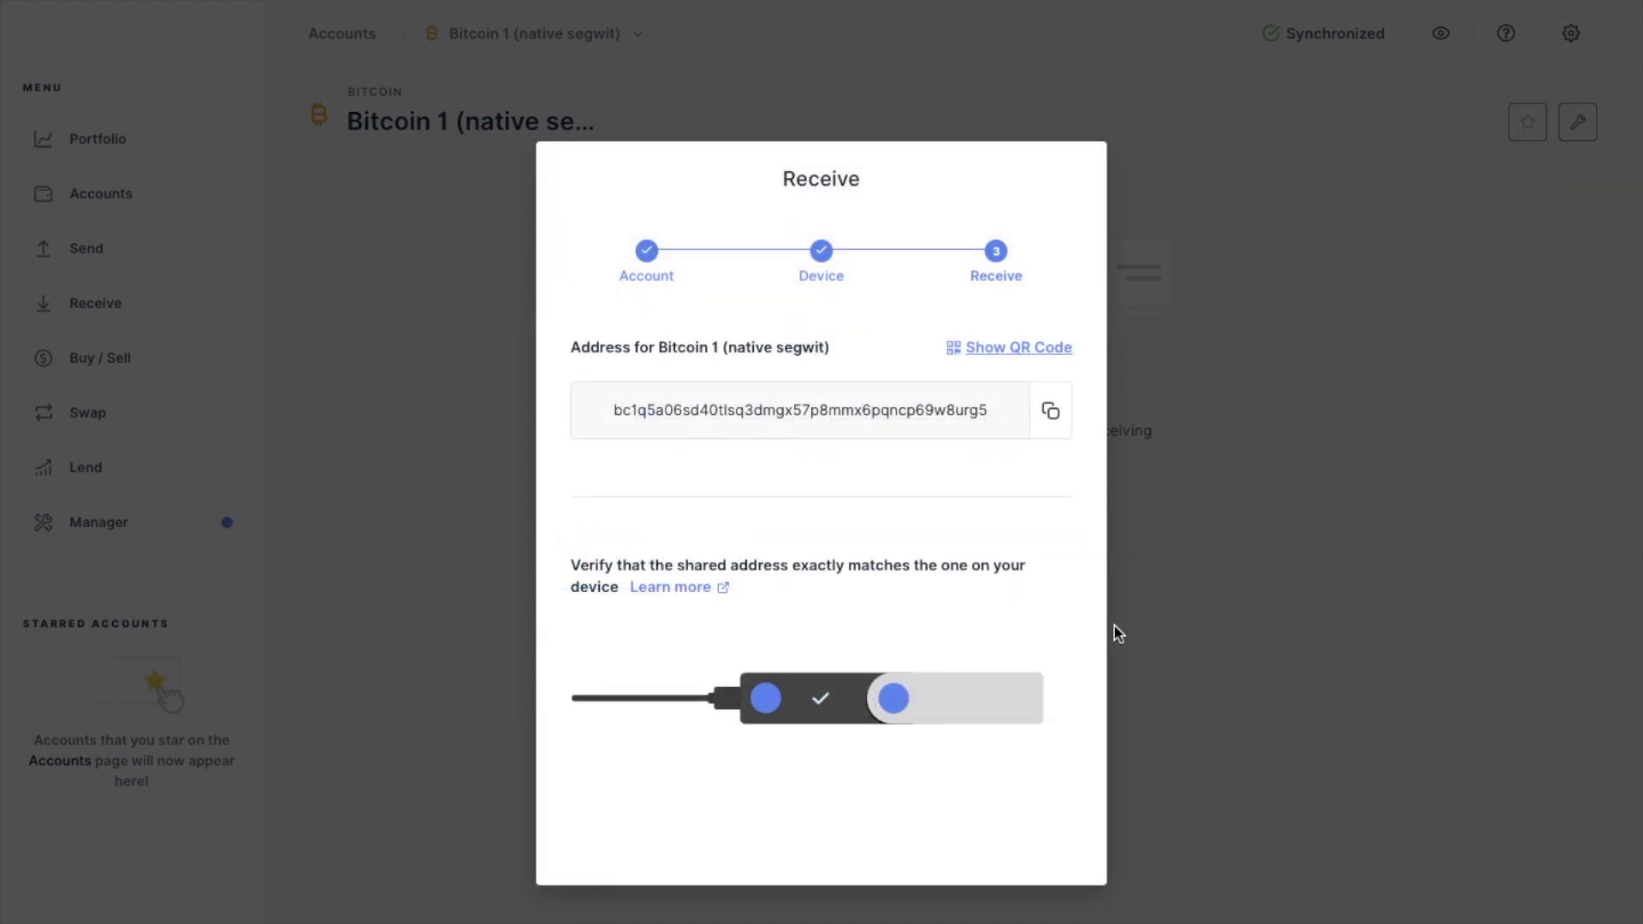
click(1037, 351)
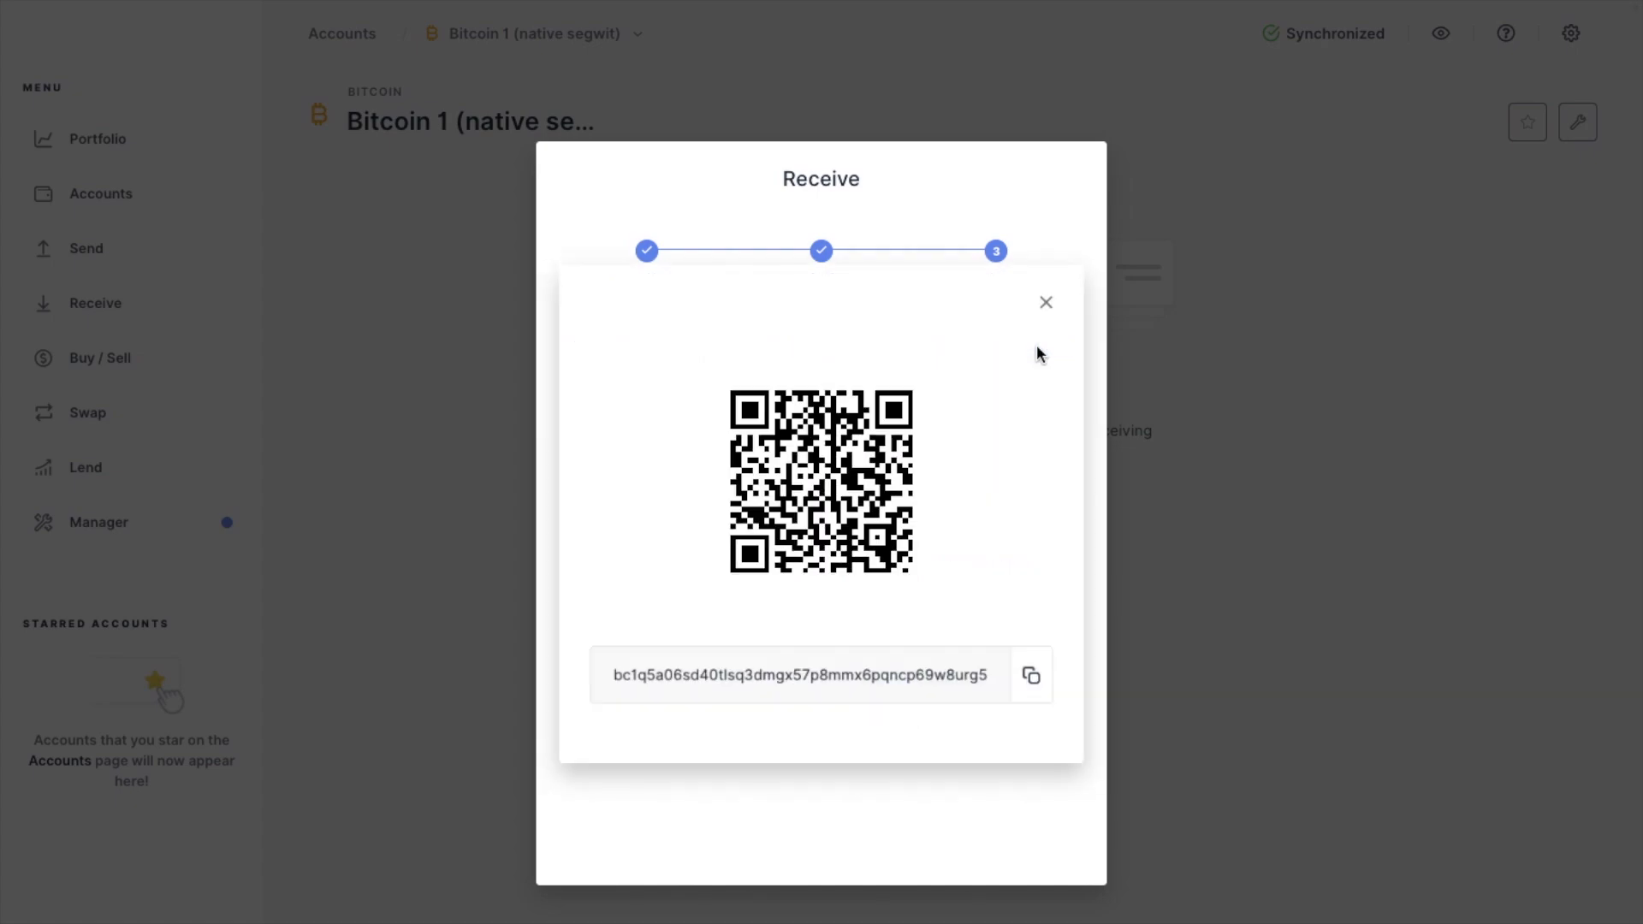
click(1232, 355)
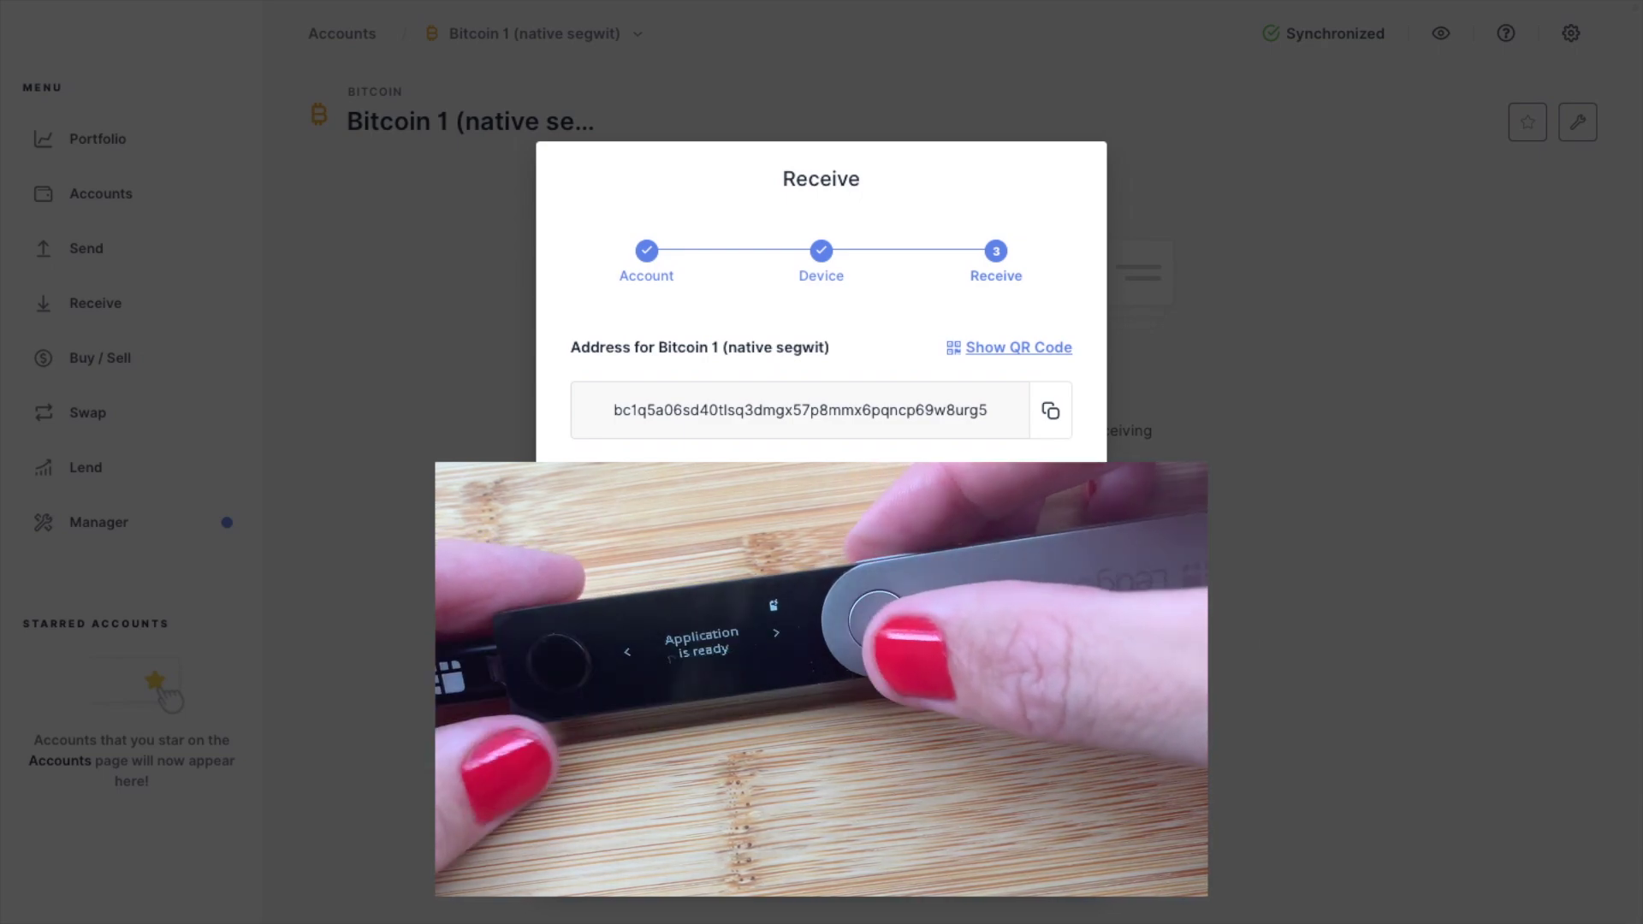
Close the Receive dialog and install Ethereum (ETH) app 1.6.4 from the Manager catalog.
click(1156, 678)
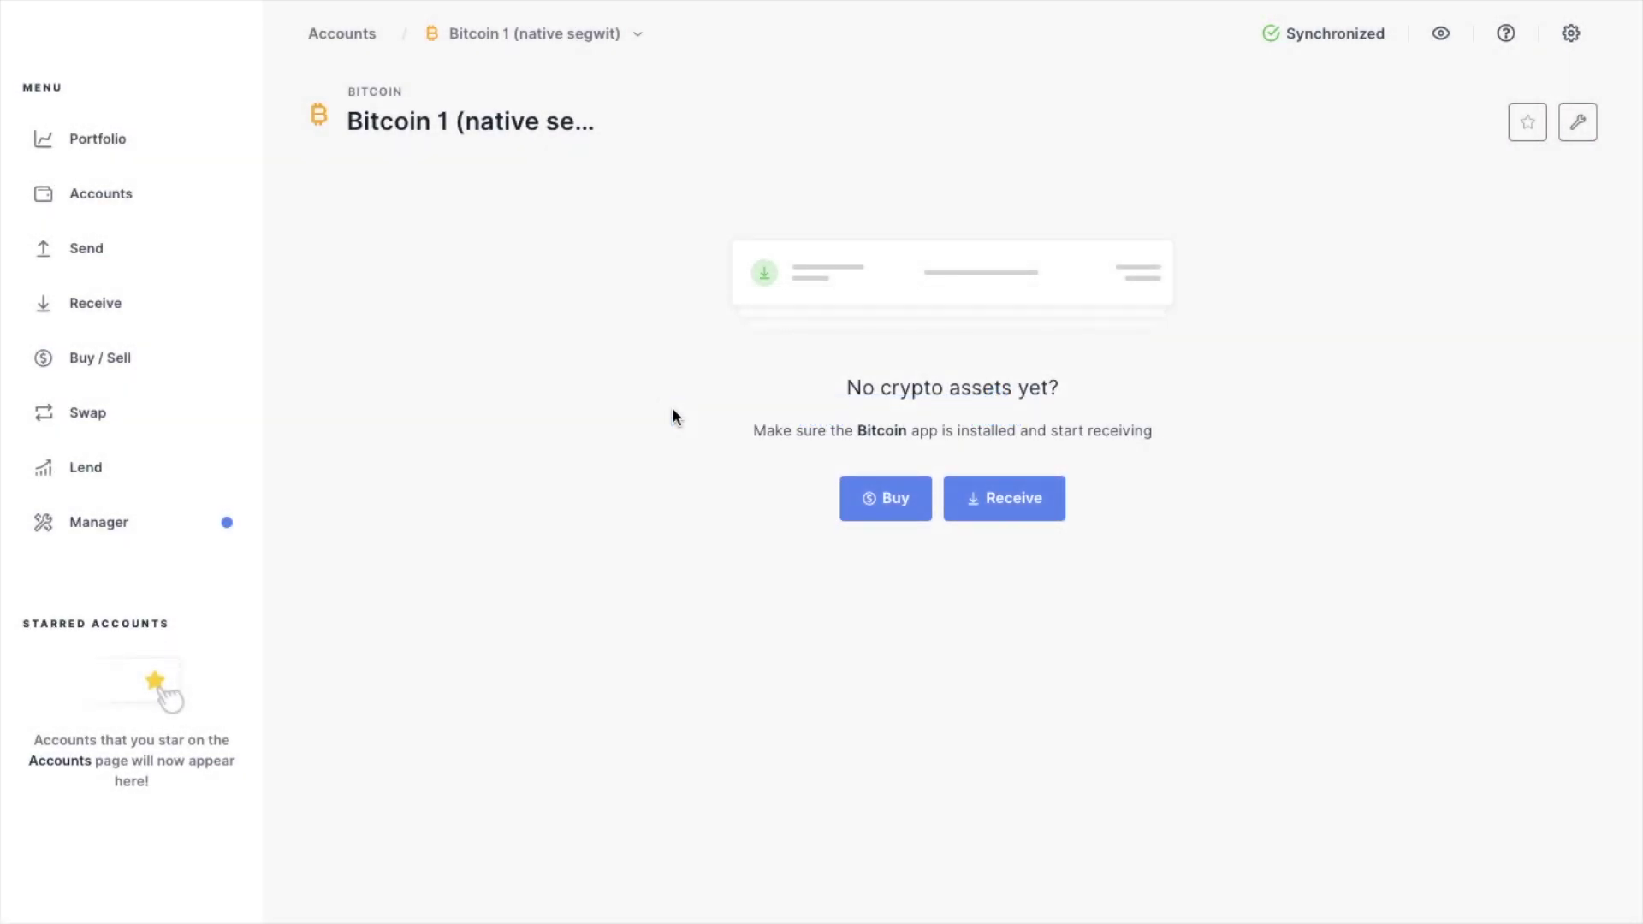
click(111, 533)
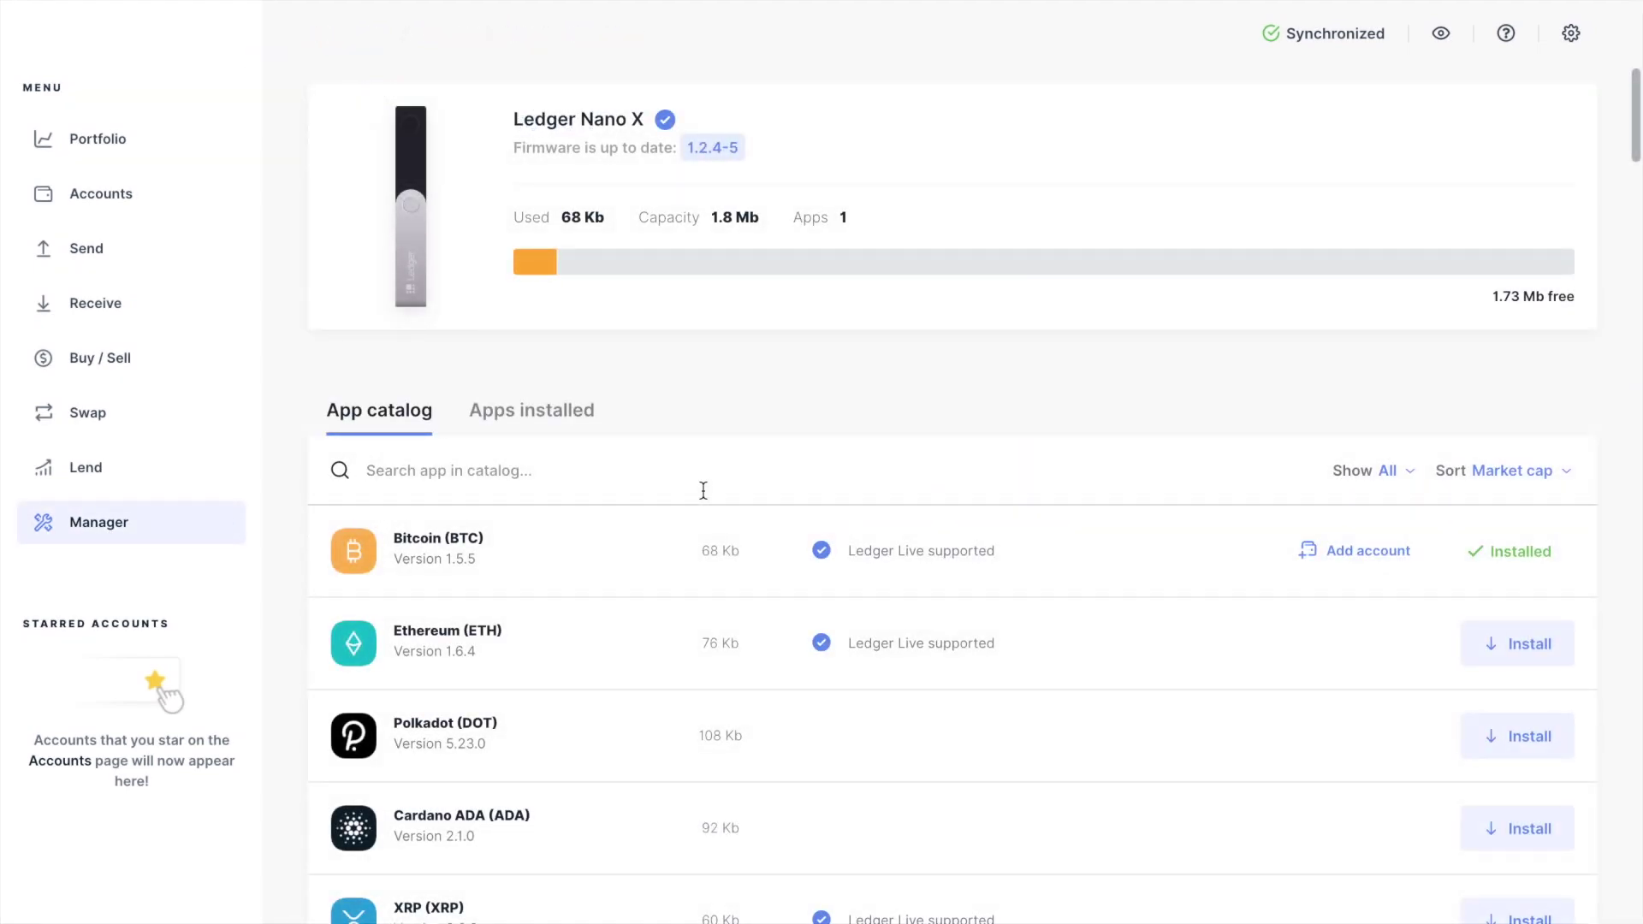
click(1530, 663)
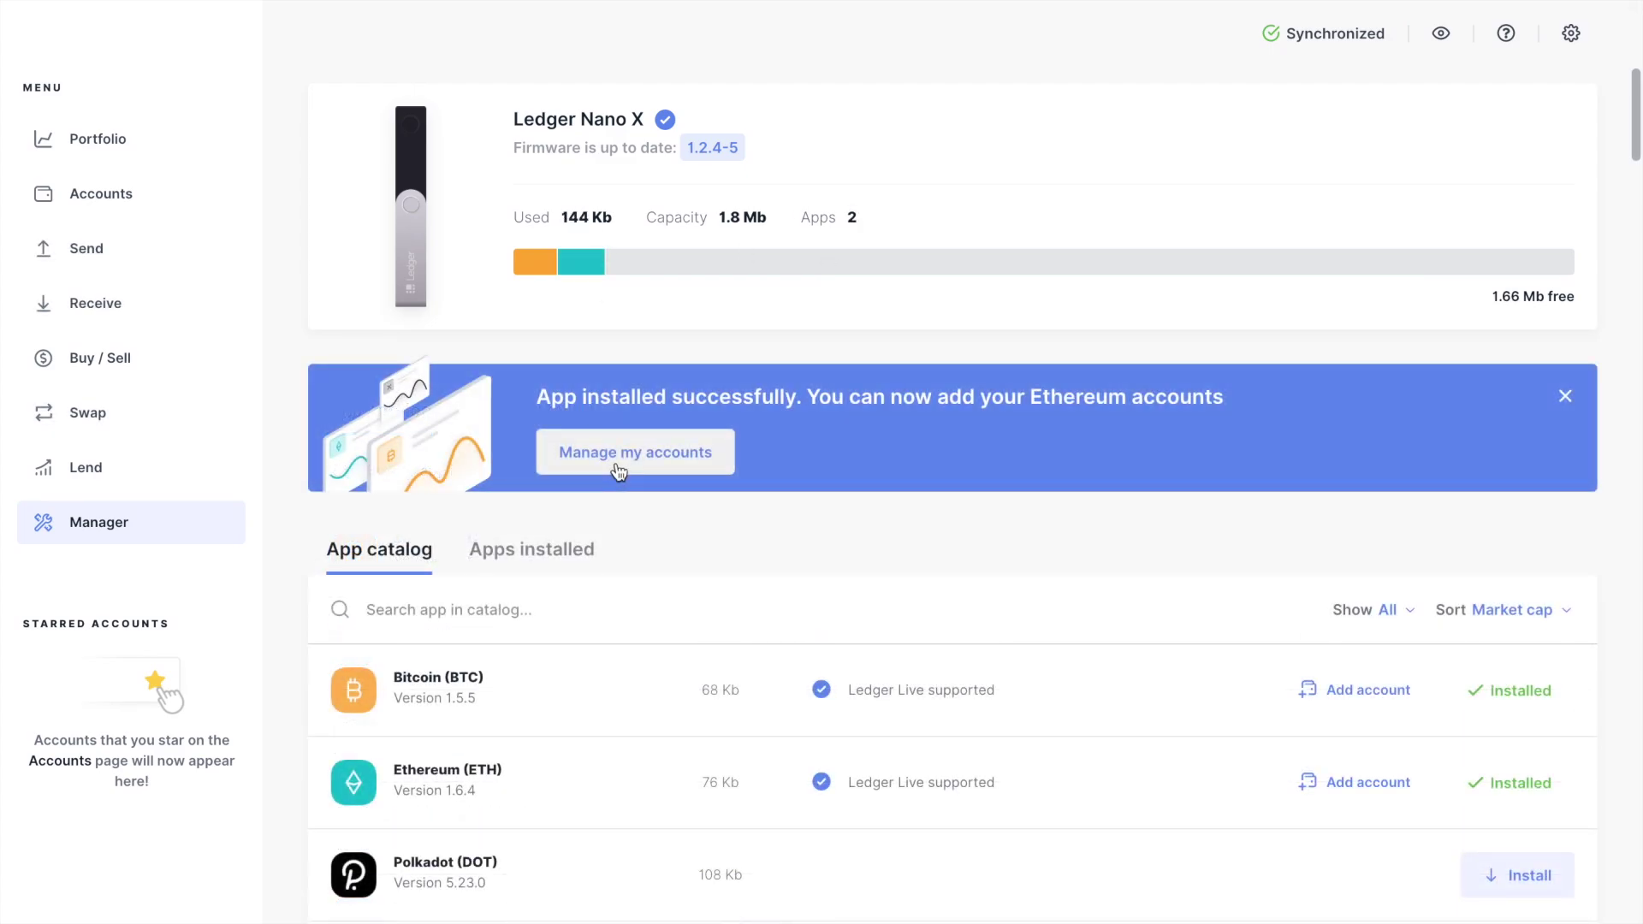
Add the Ethereum 1 account (0 ETH) so it sits beside Bitcoin 1.
click(618, 453)
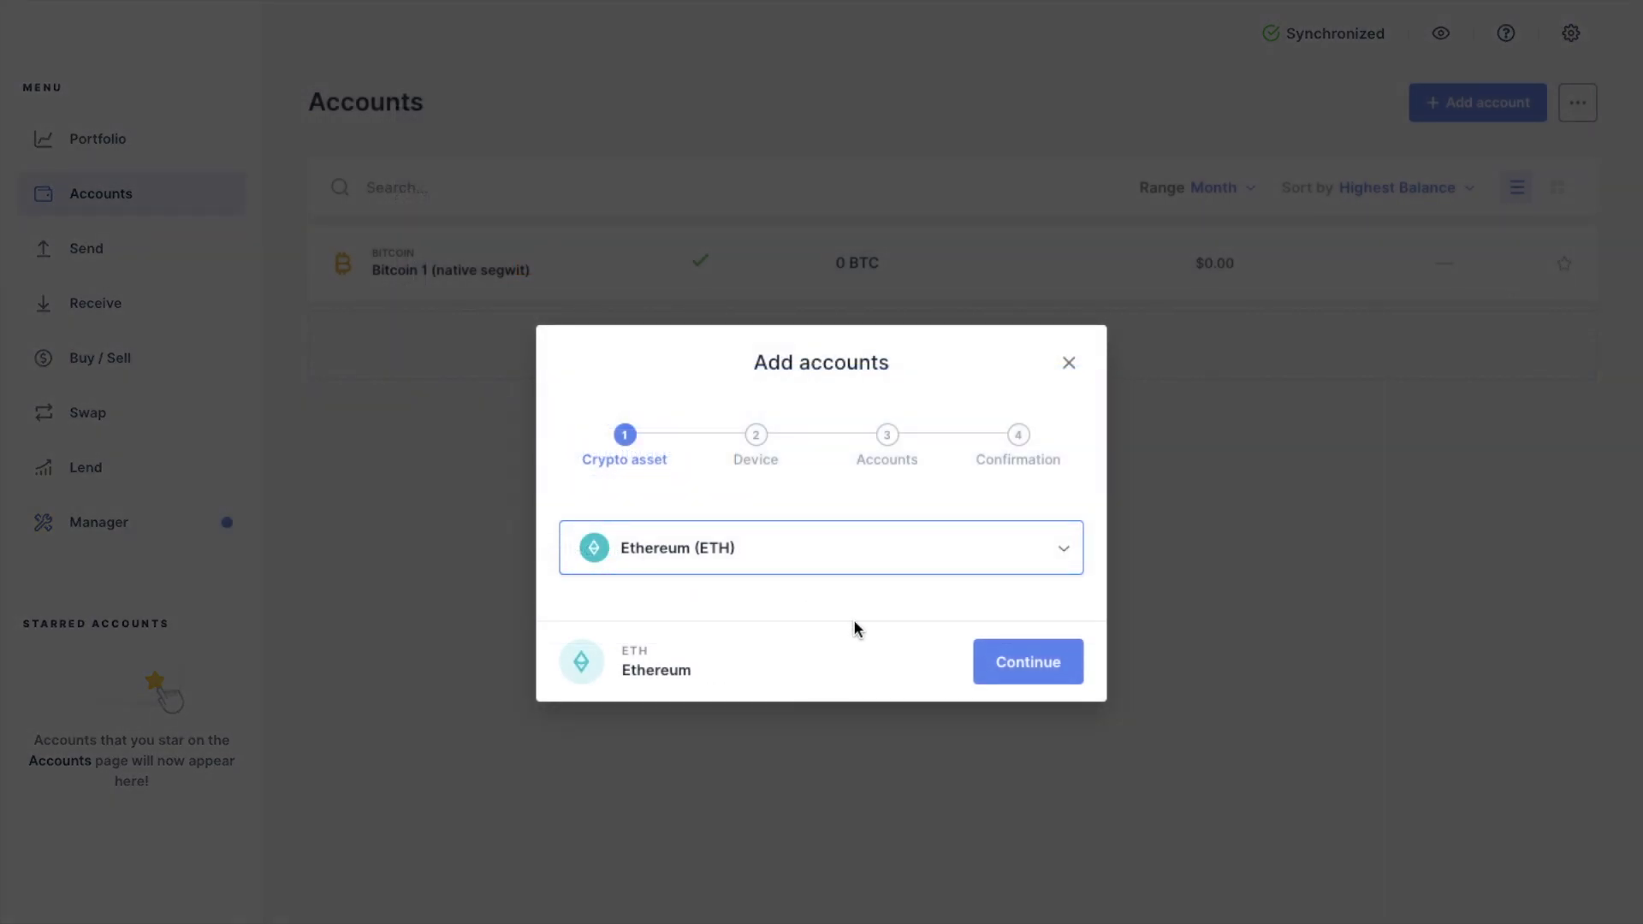
click(1010, 663)
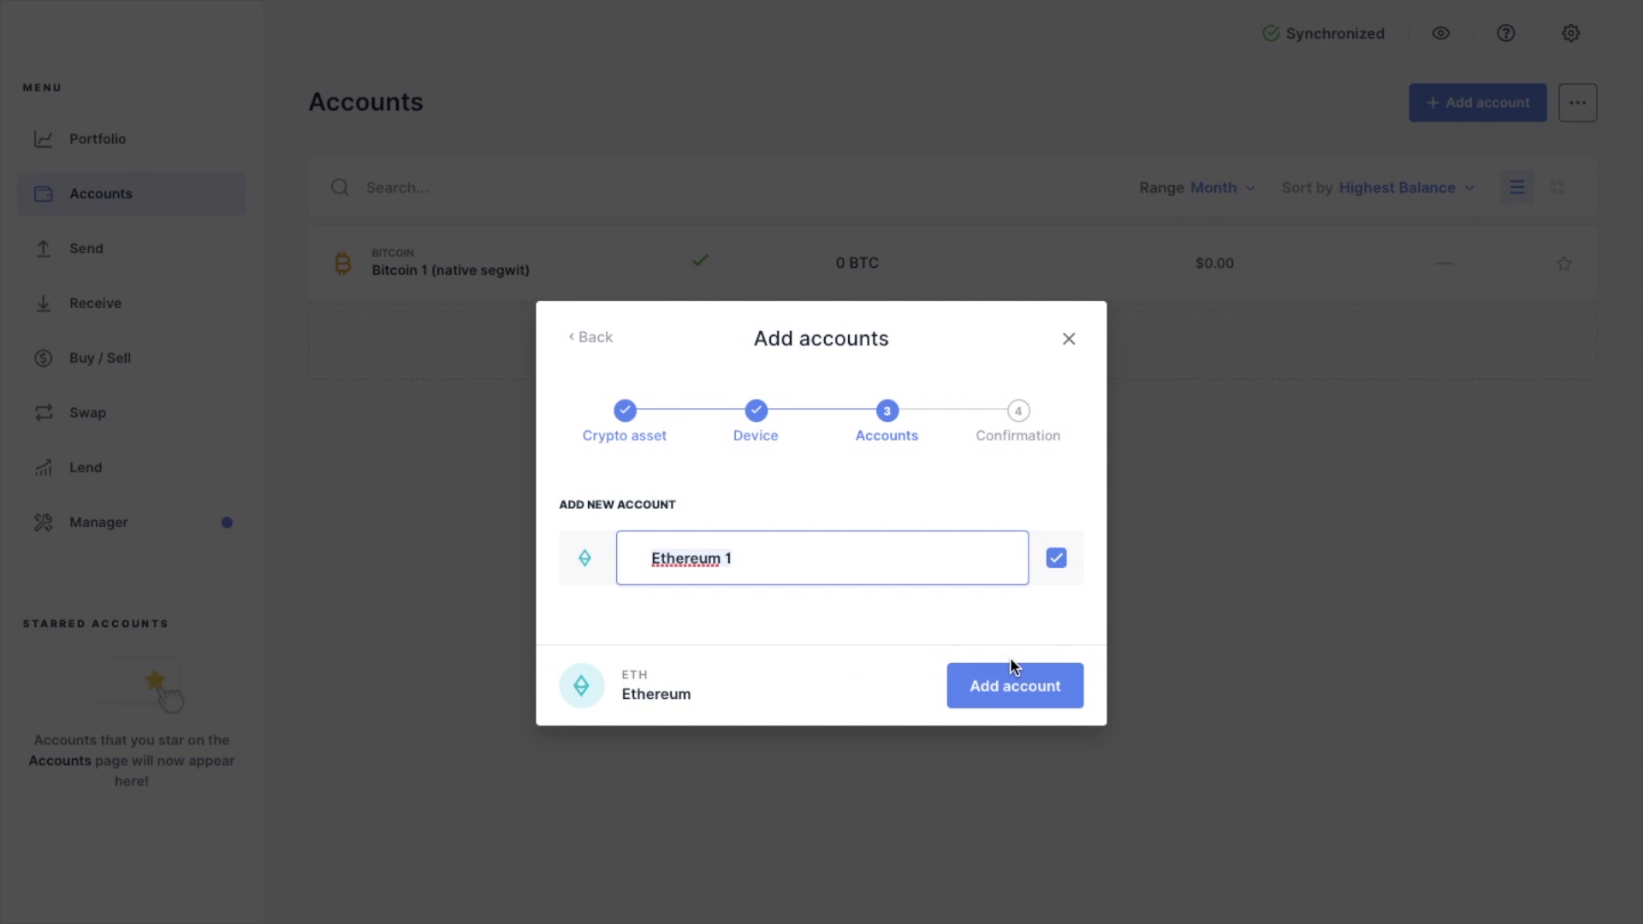
click(1012, 681)
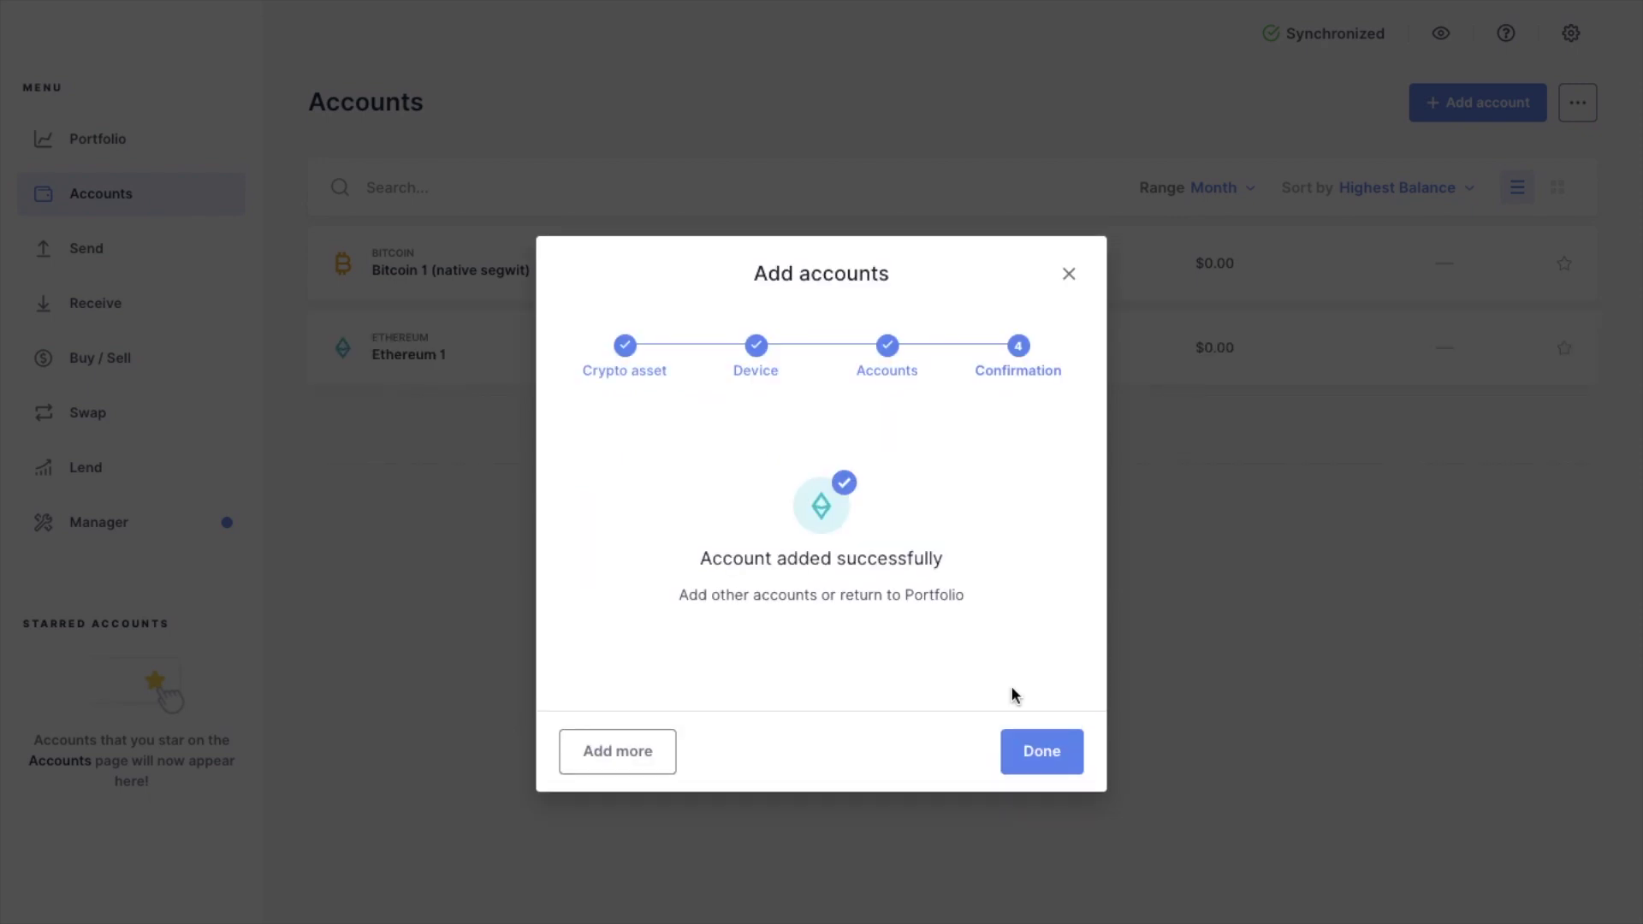
click(1034, 754)
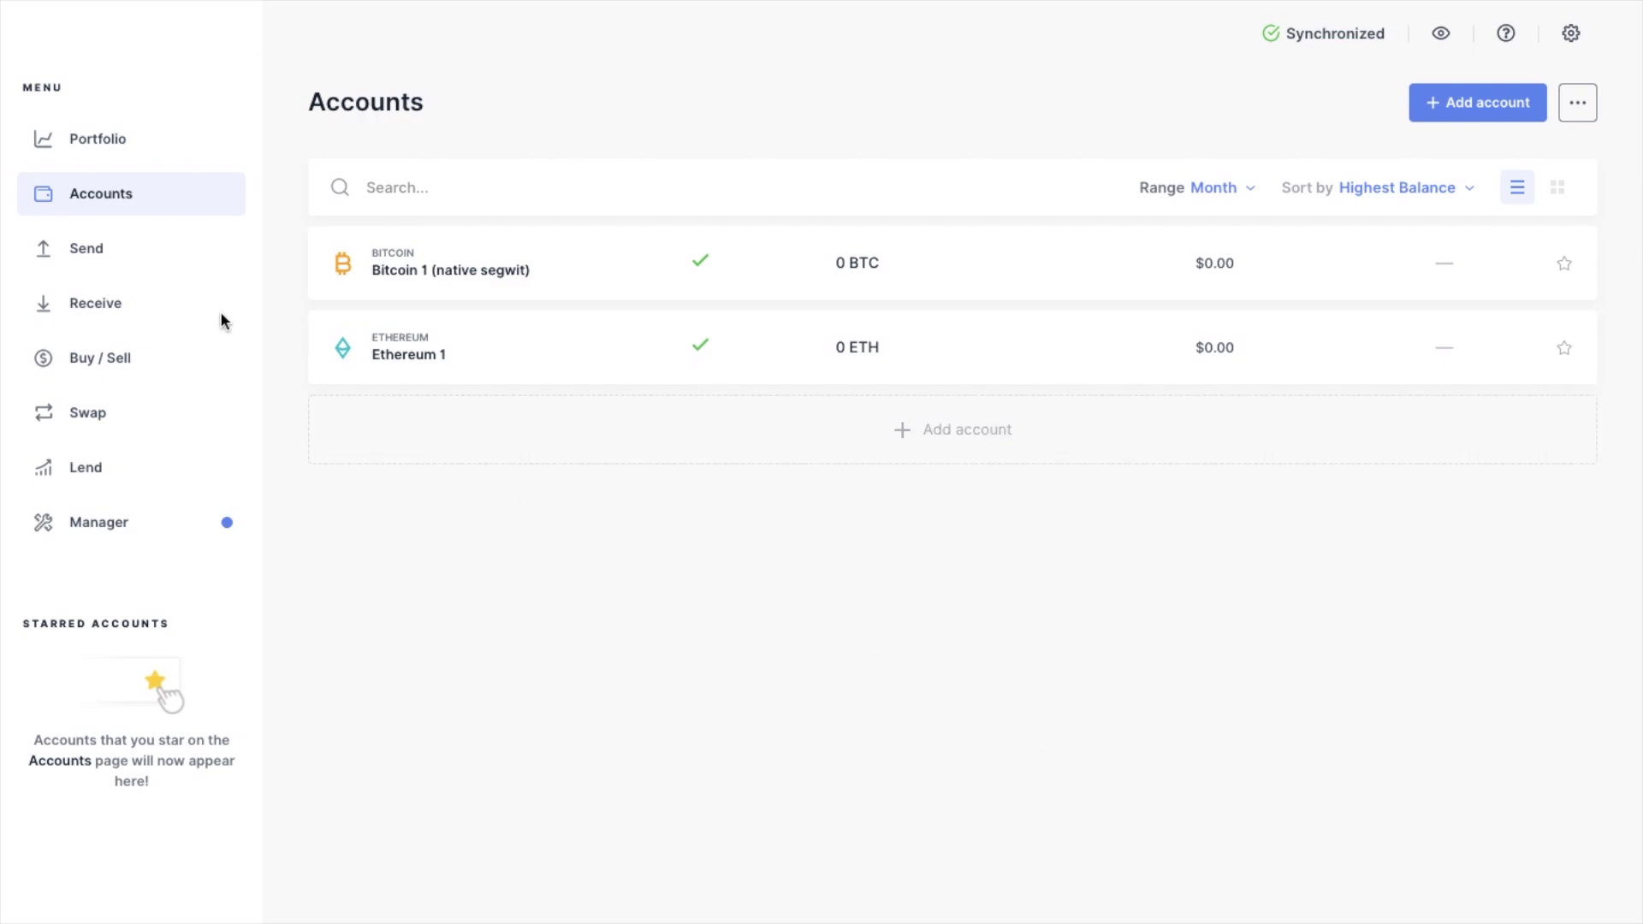
Start a receive with Ethereum 1 as the account to credit and continue to its address.
click(146, 318)
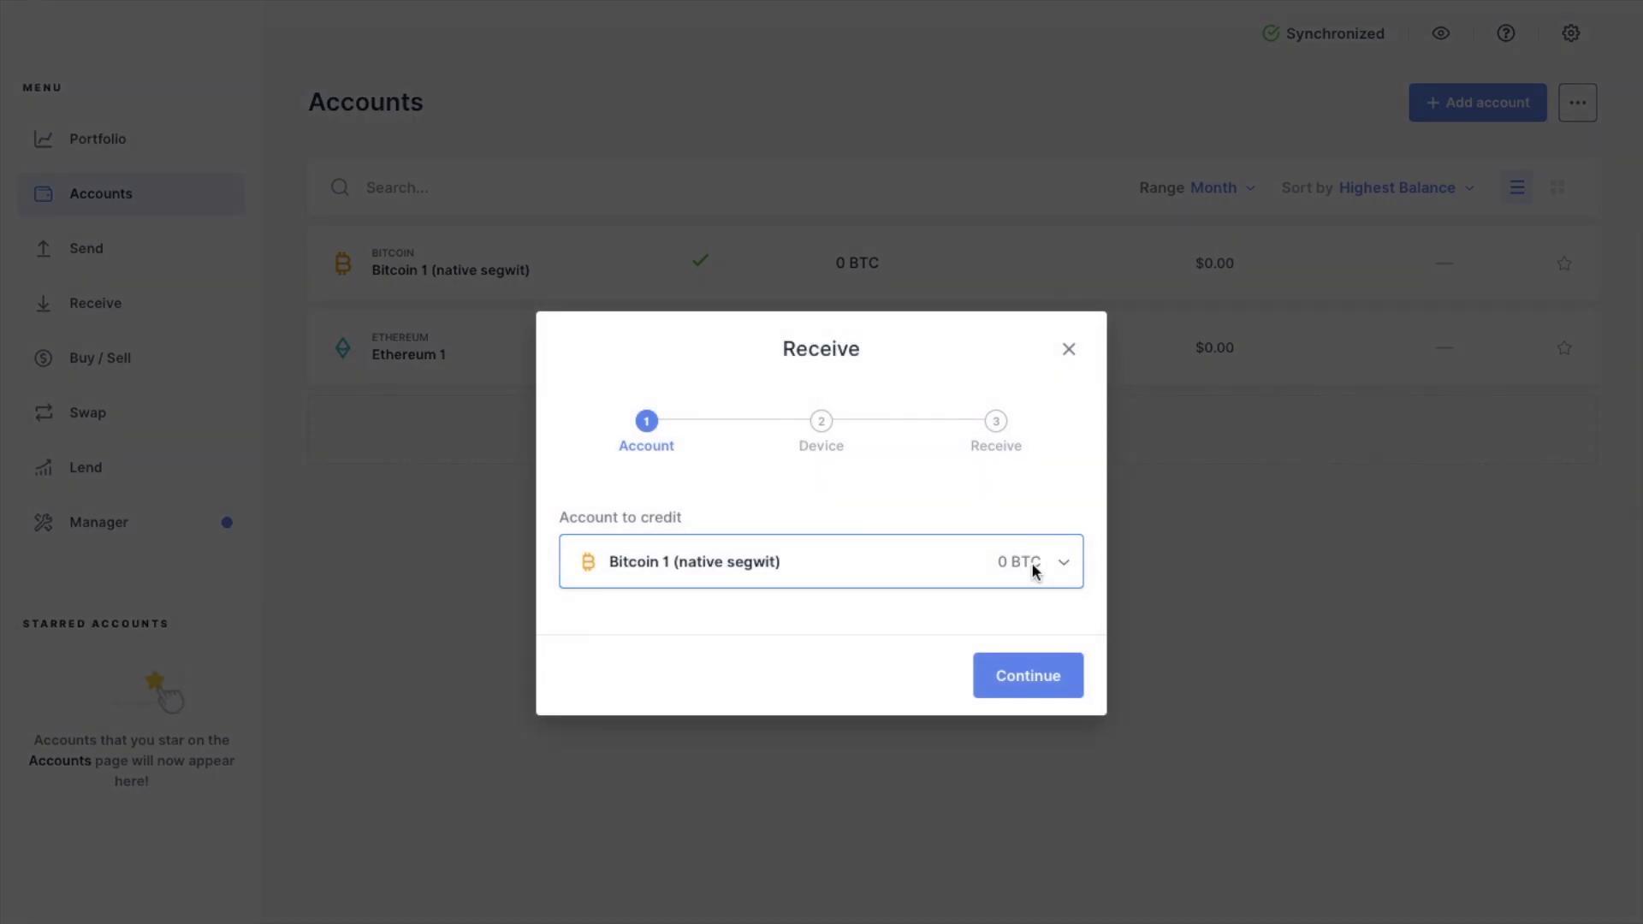
click(1071, 565)
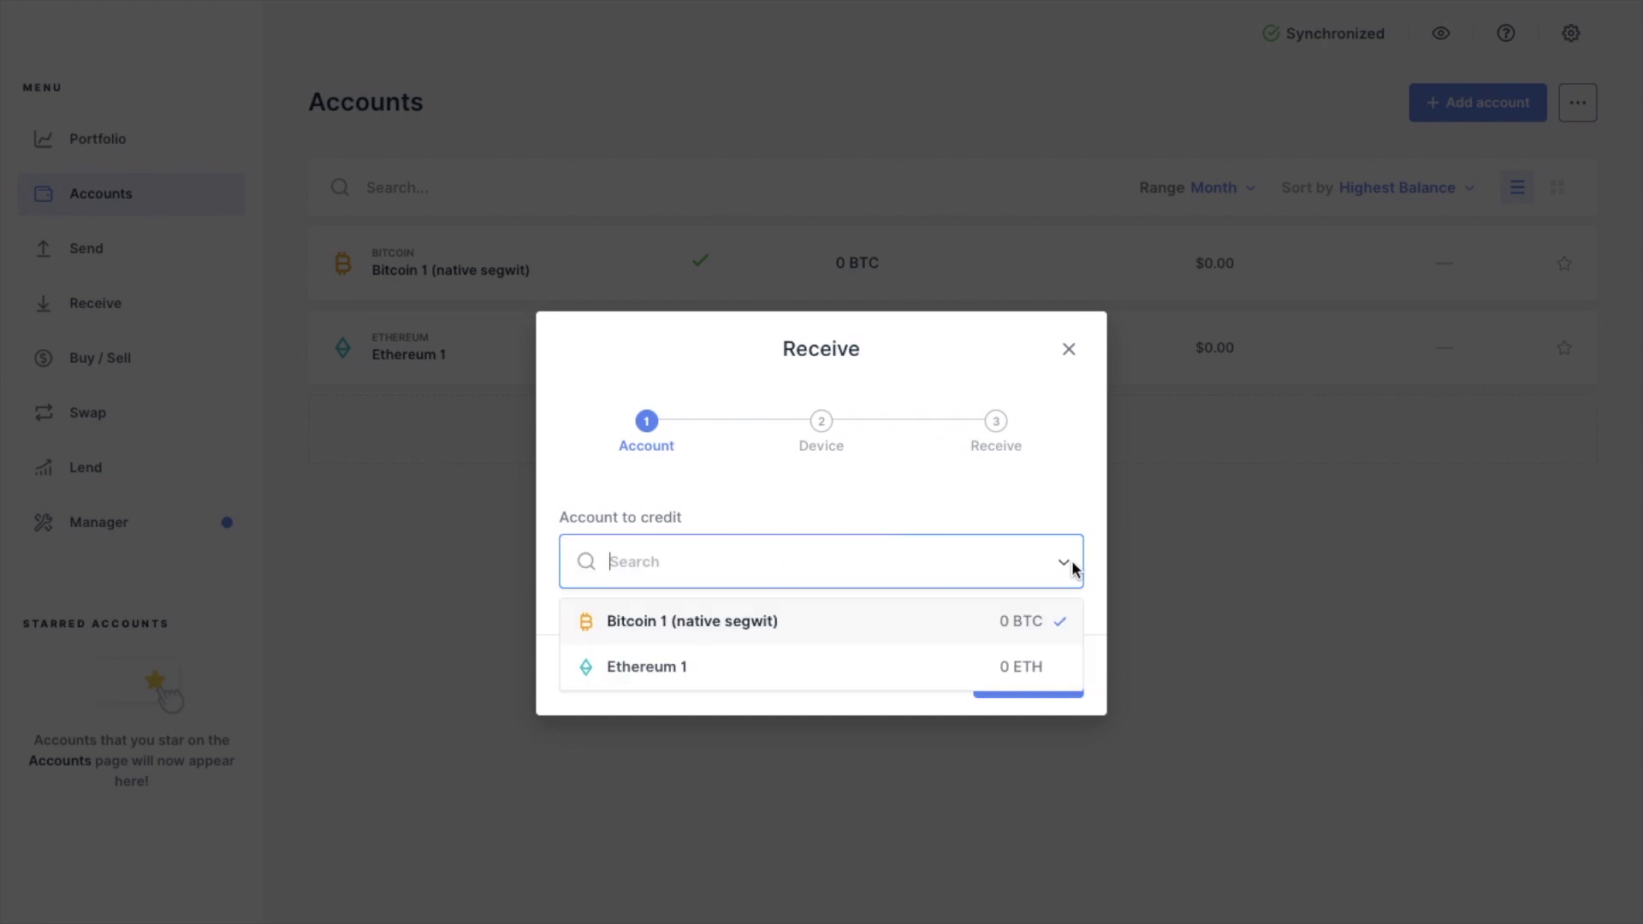
click(1022, 667)
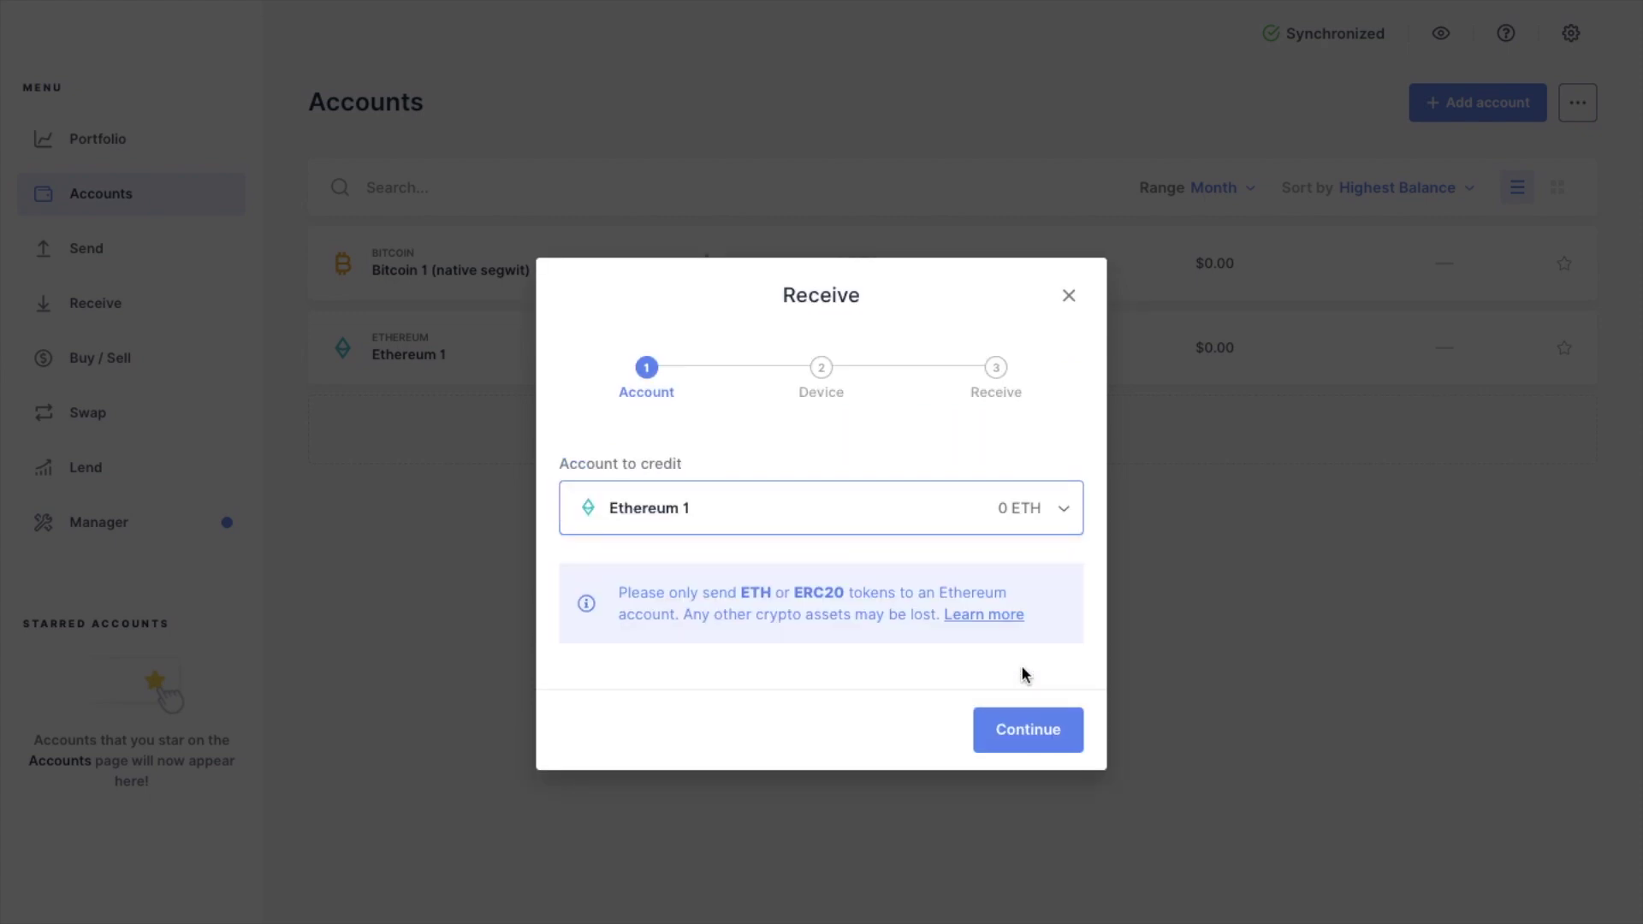
click(997, 726)
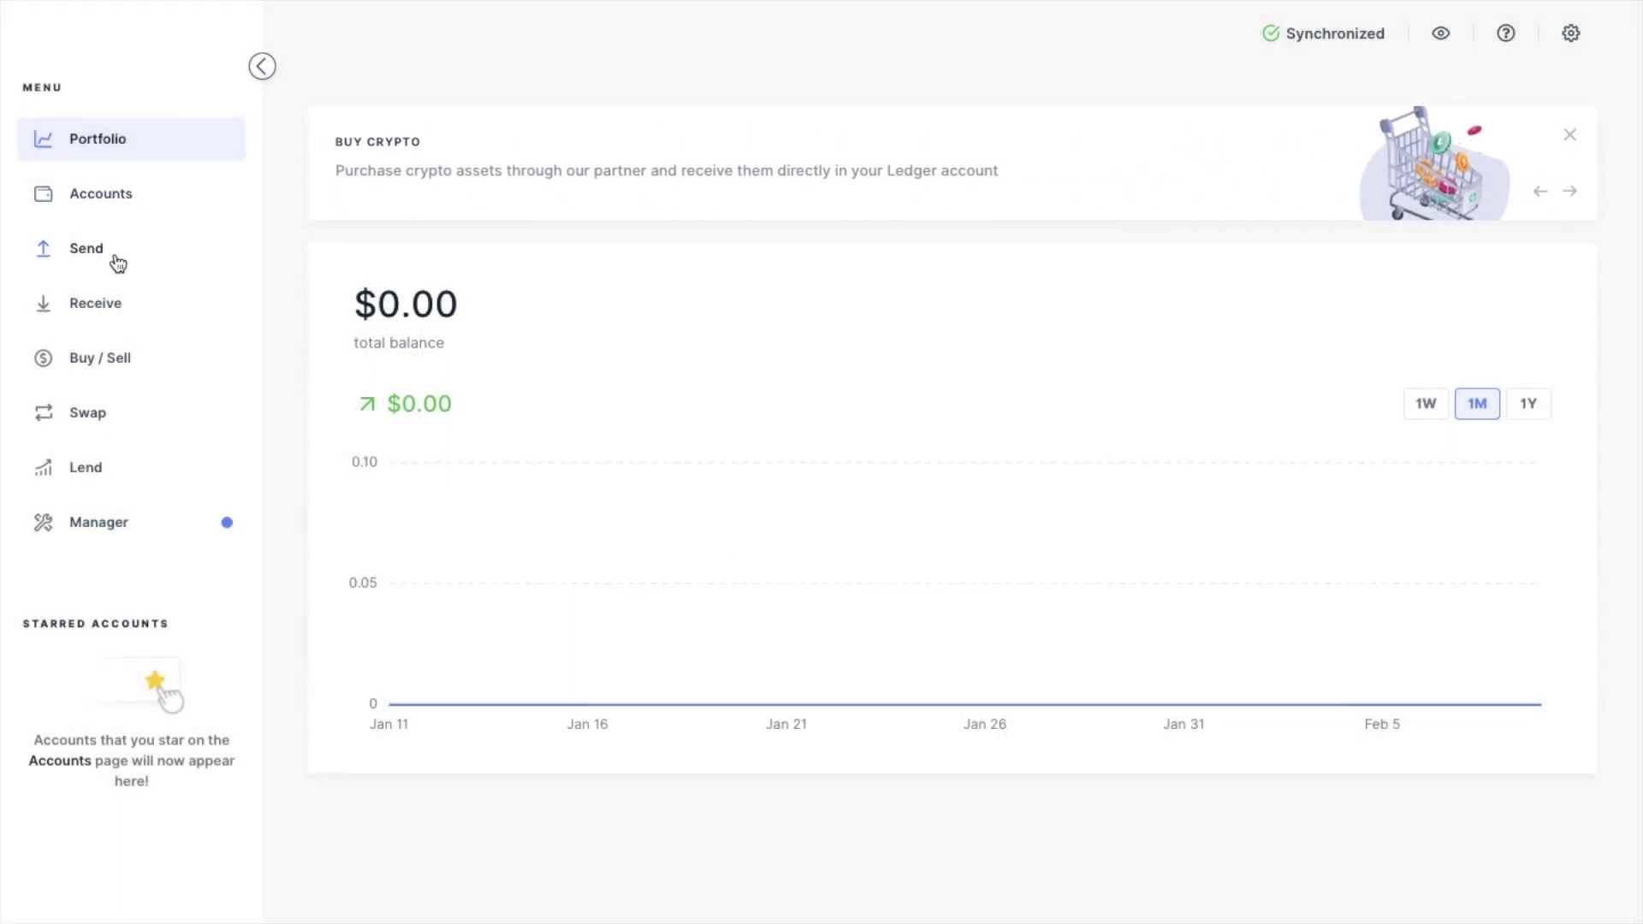
Start a send with Ethereum 1 as the account to debit and reach the recipient address field.
click(117, 262)
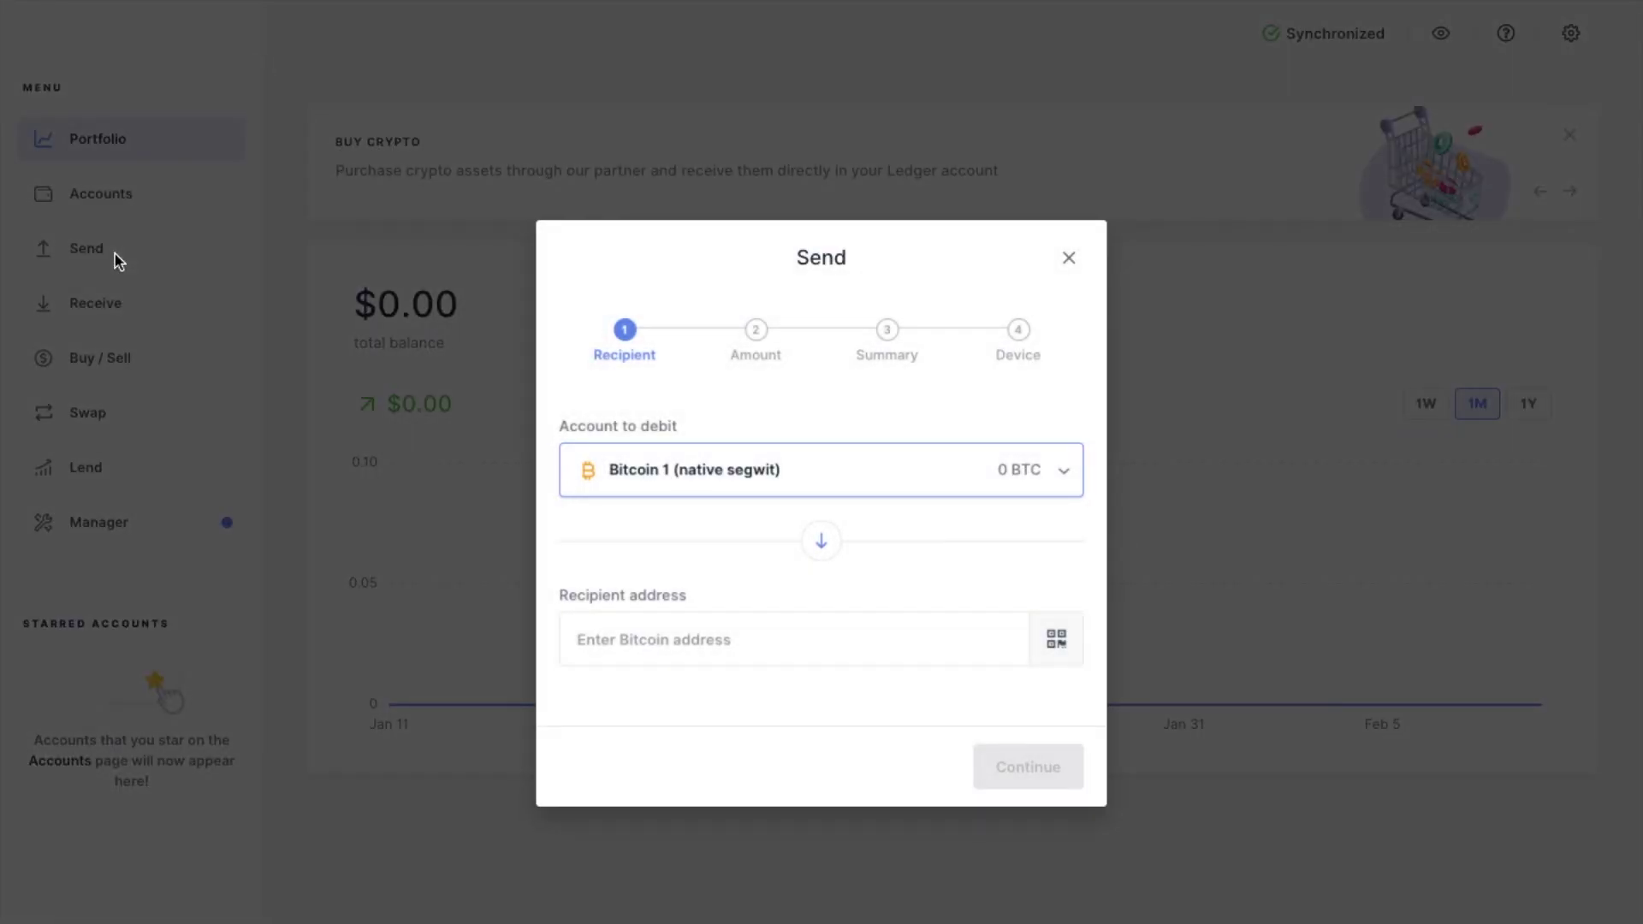
click(1002, 470)
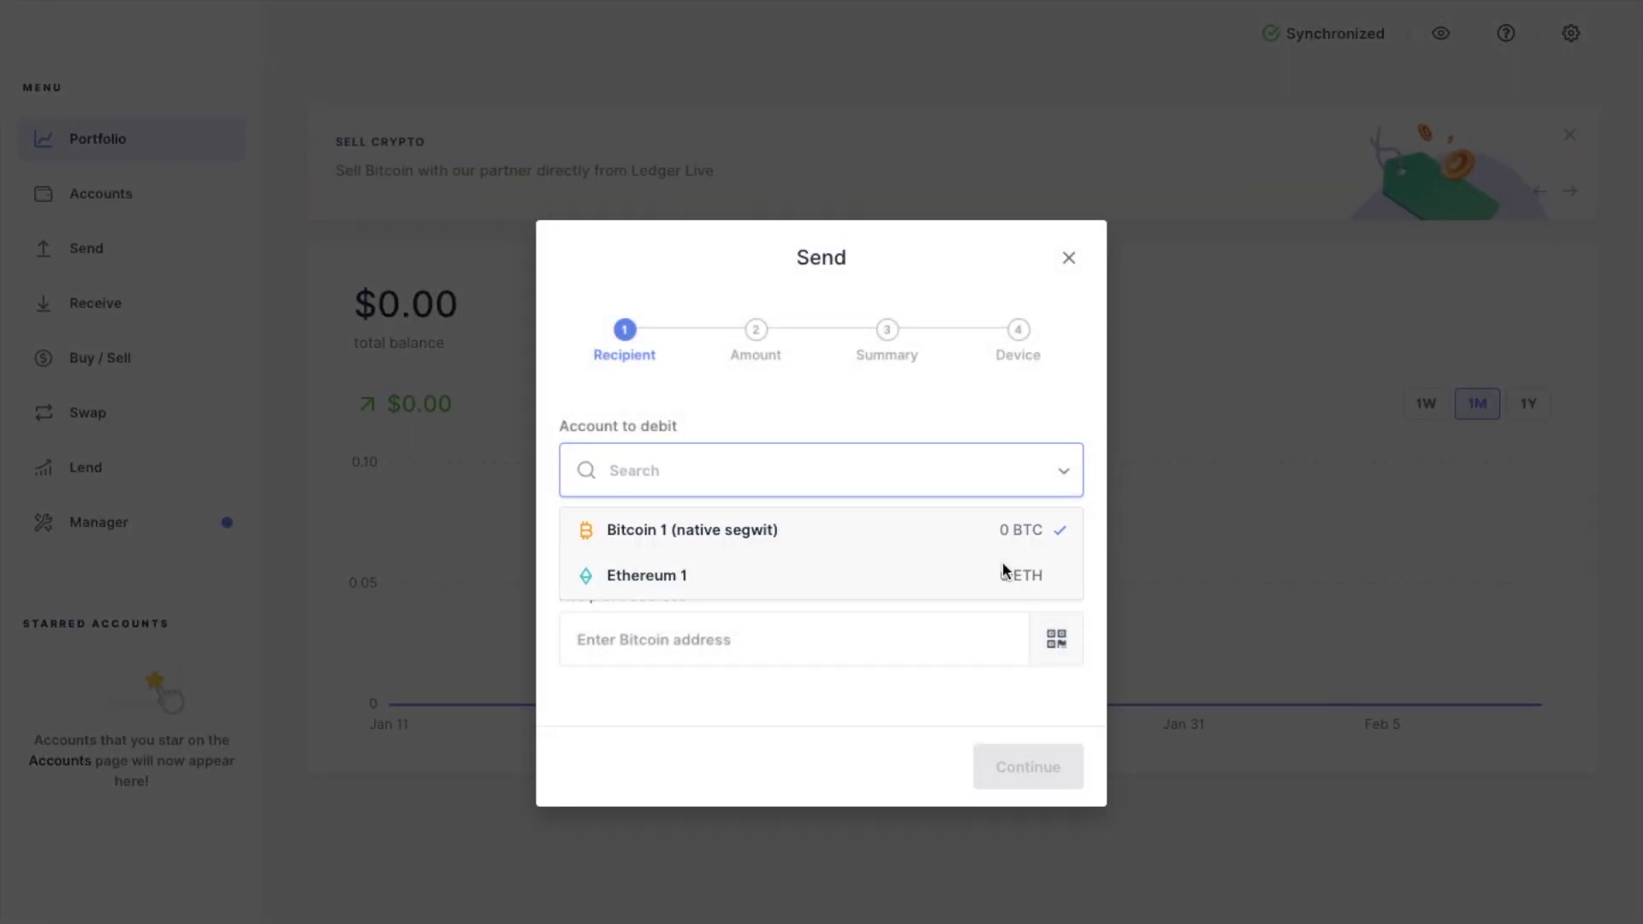
click(1003, 568)
click(899, 629)
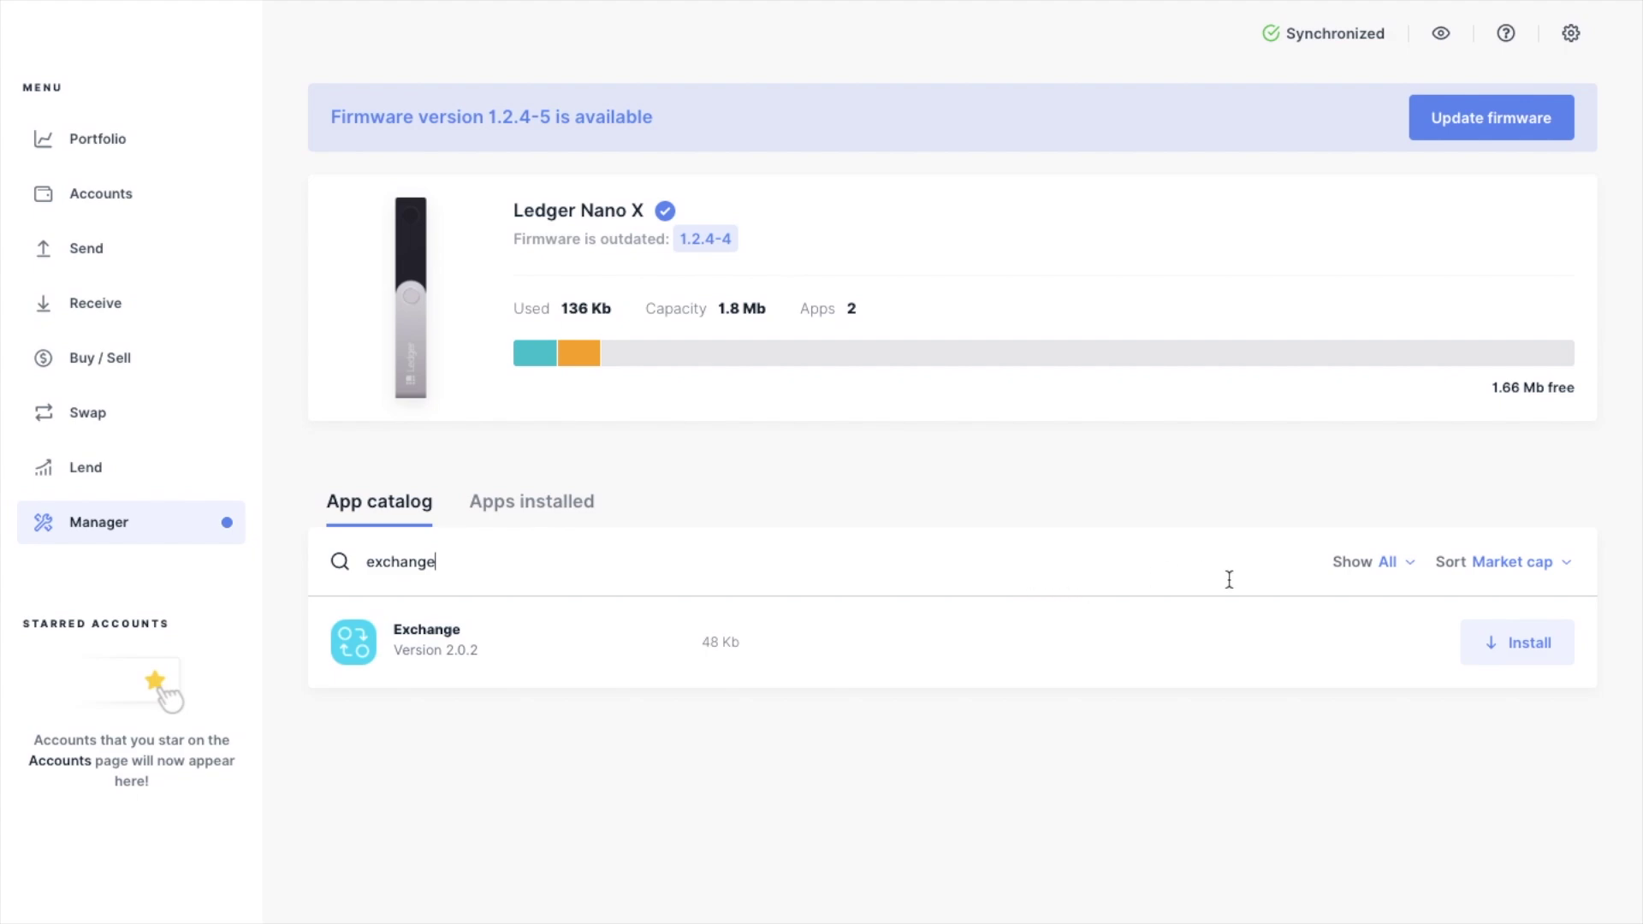
Install the Exchange app on the Nano X, then view the crypto lending page.
click(1496, 642)
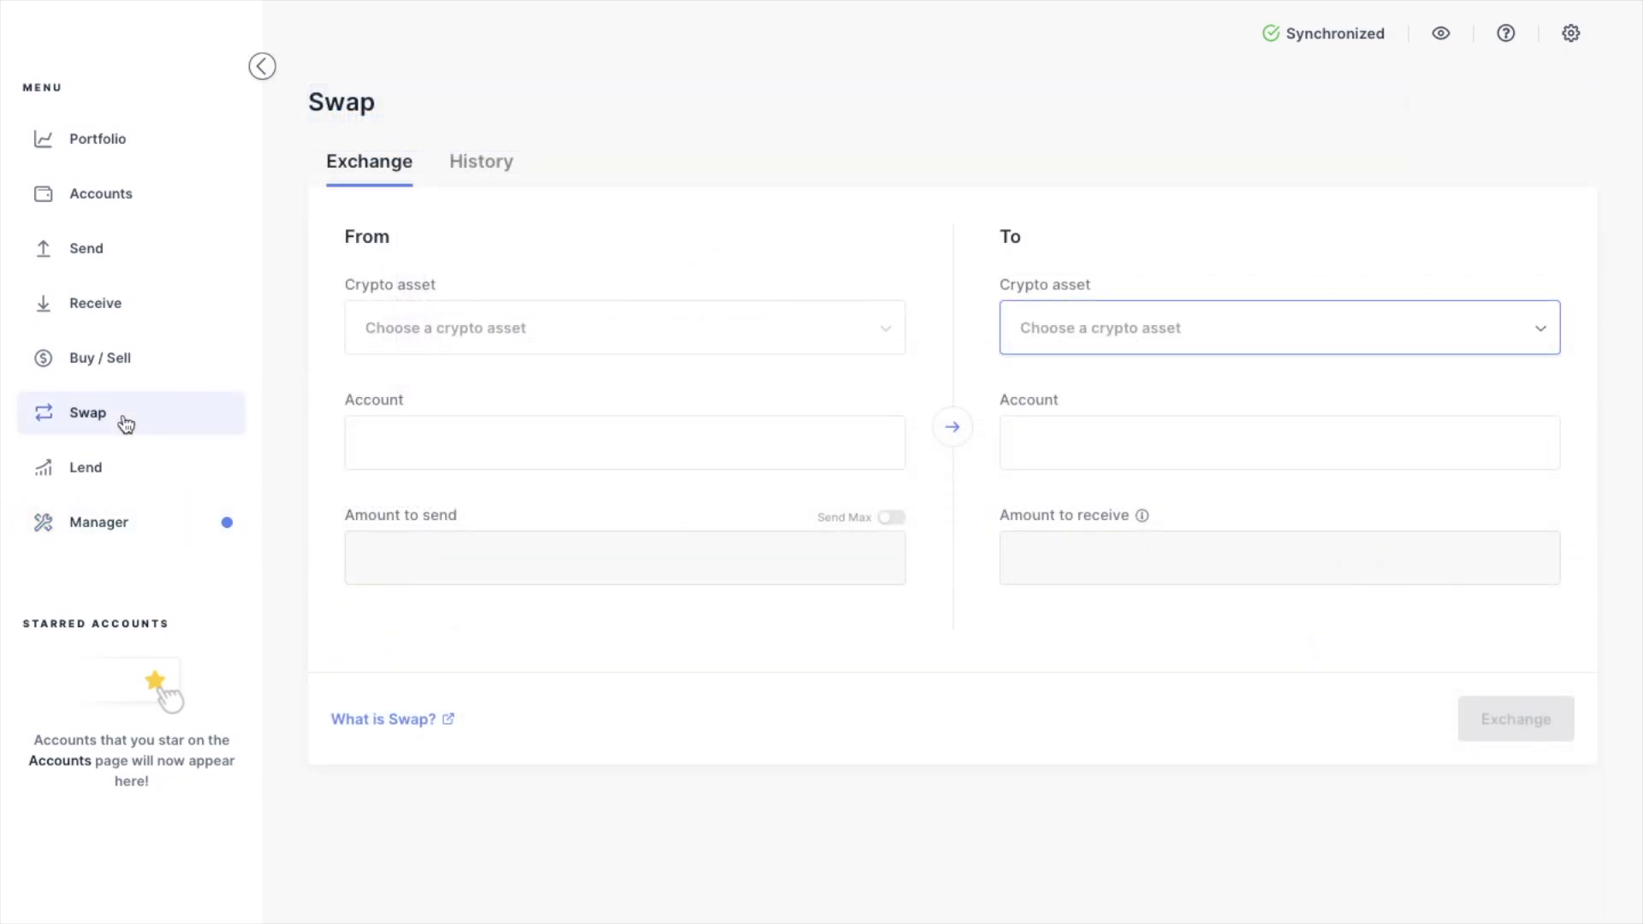
click(184, 470)
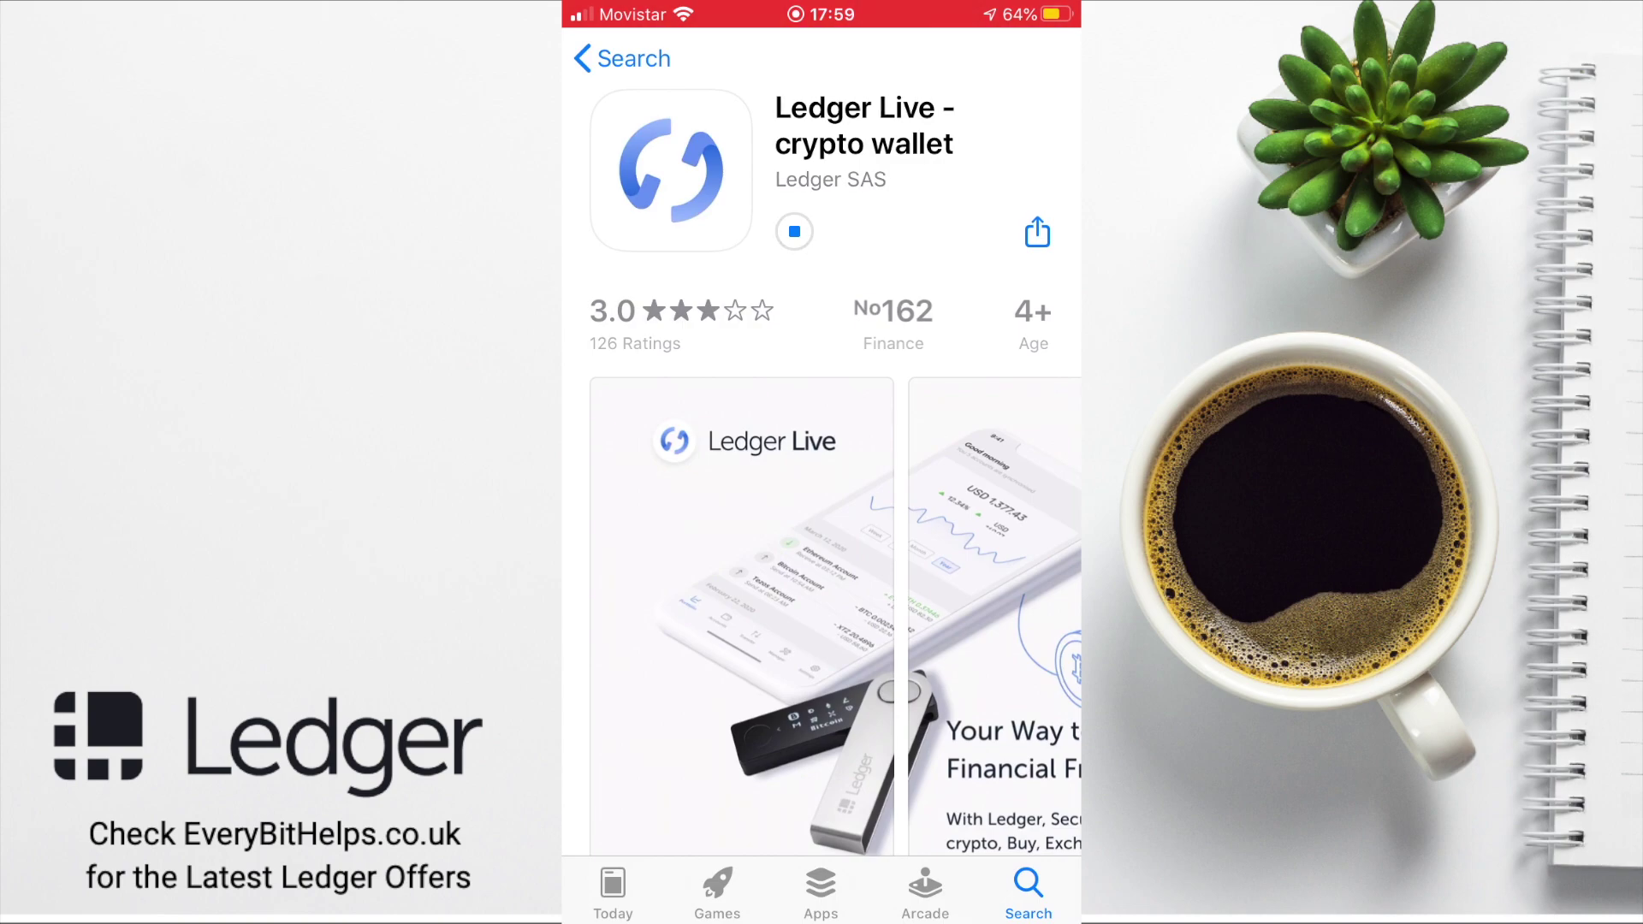
Accept the Terms of Service and Privacy Policy in the mobile app and choose Nano X.
scroll(821, 616, right, 5)
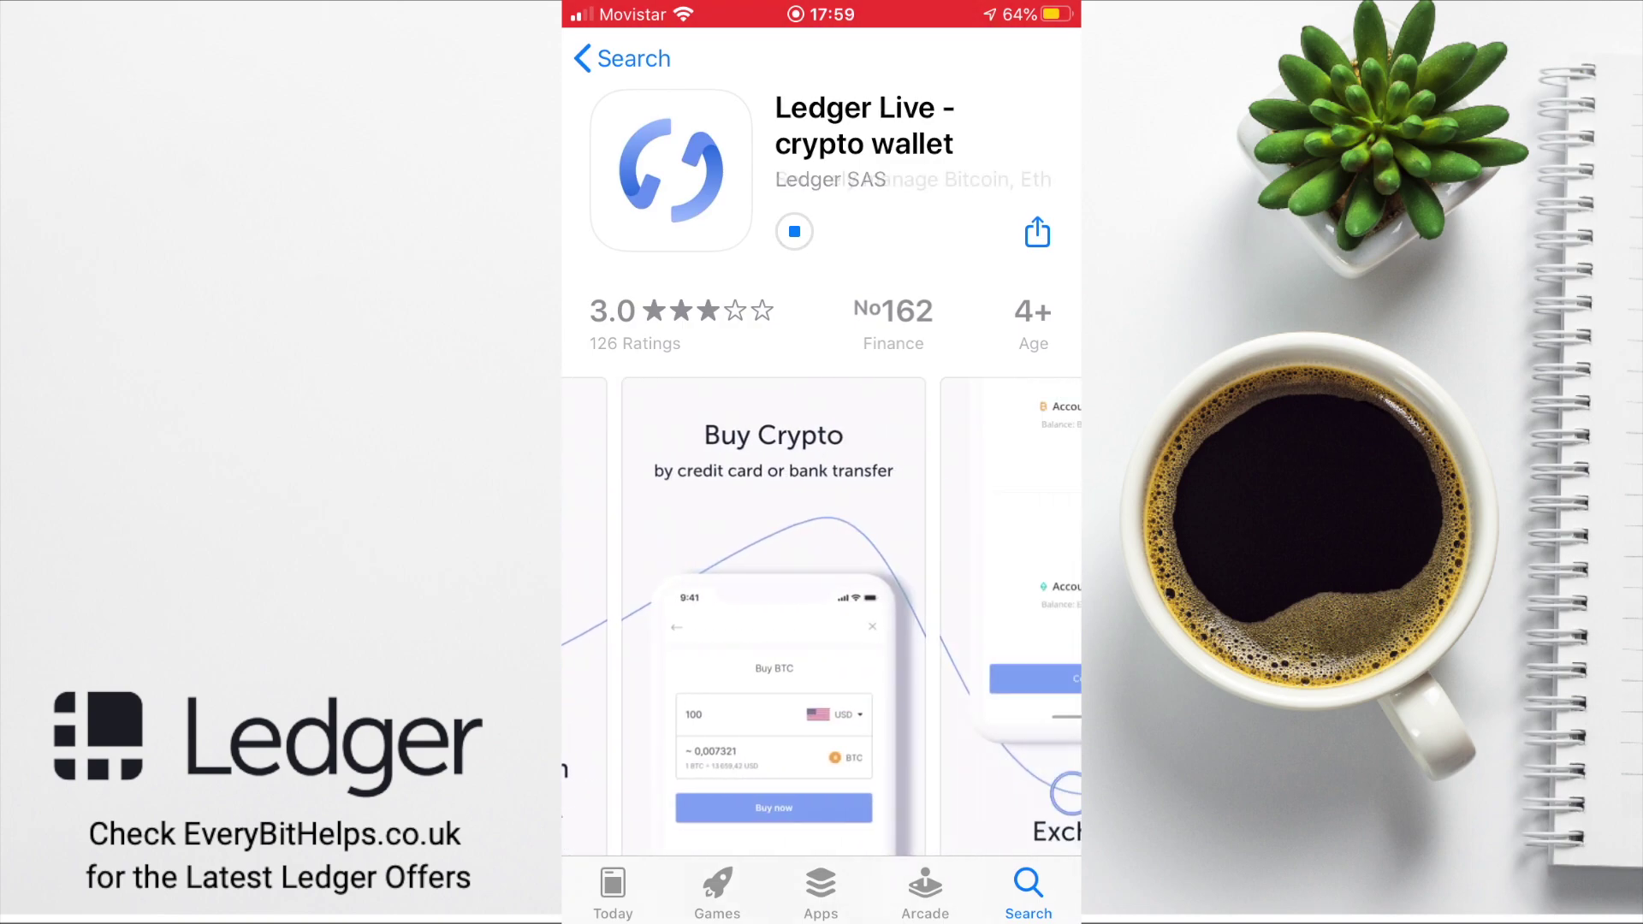
scroll(822, 616, right, 5)
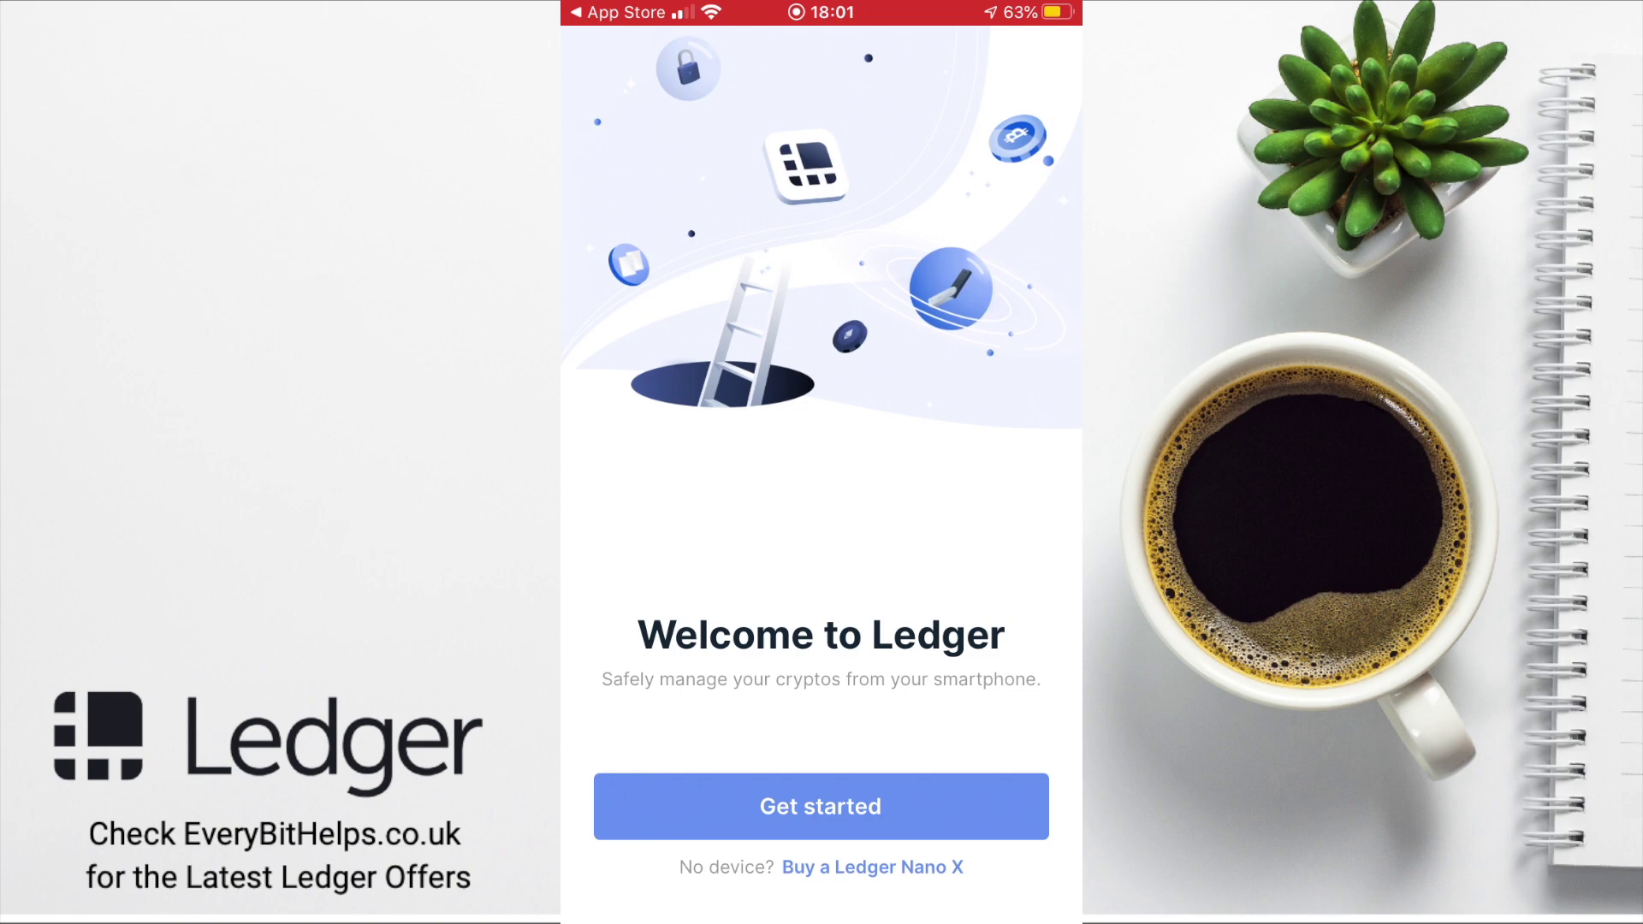
click(820, 806)
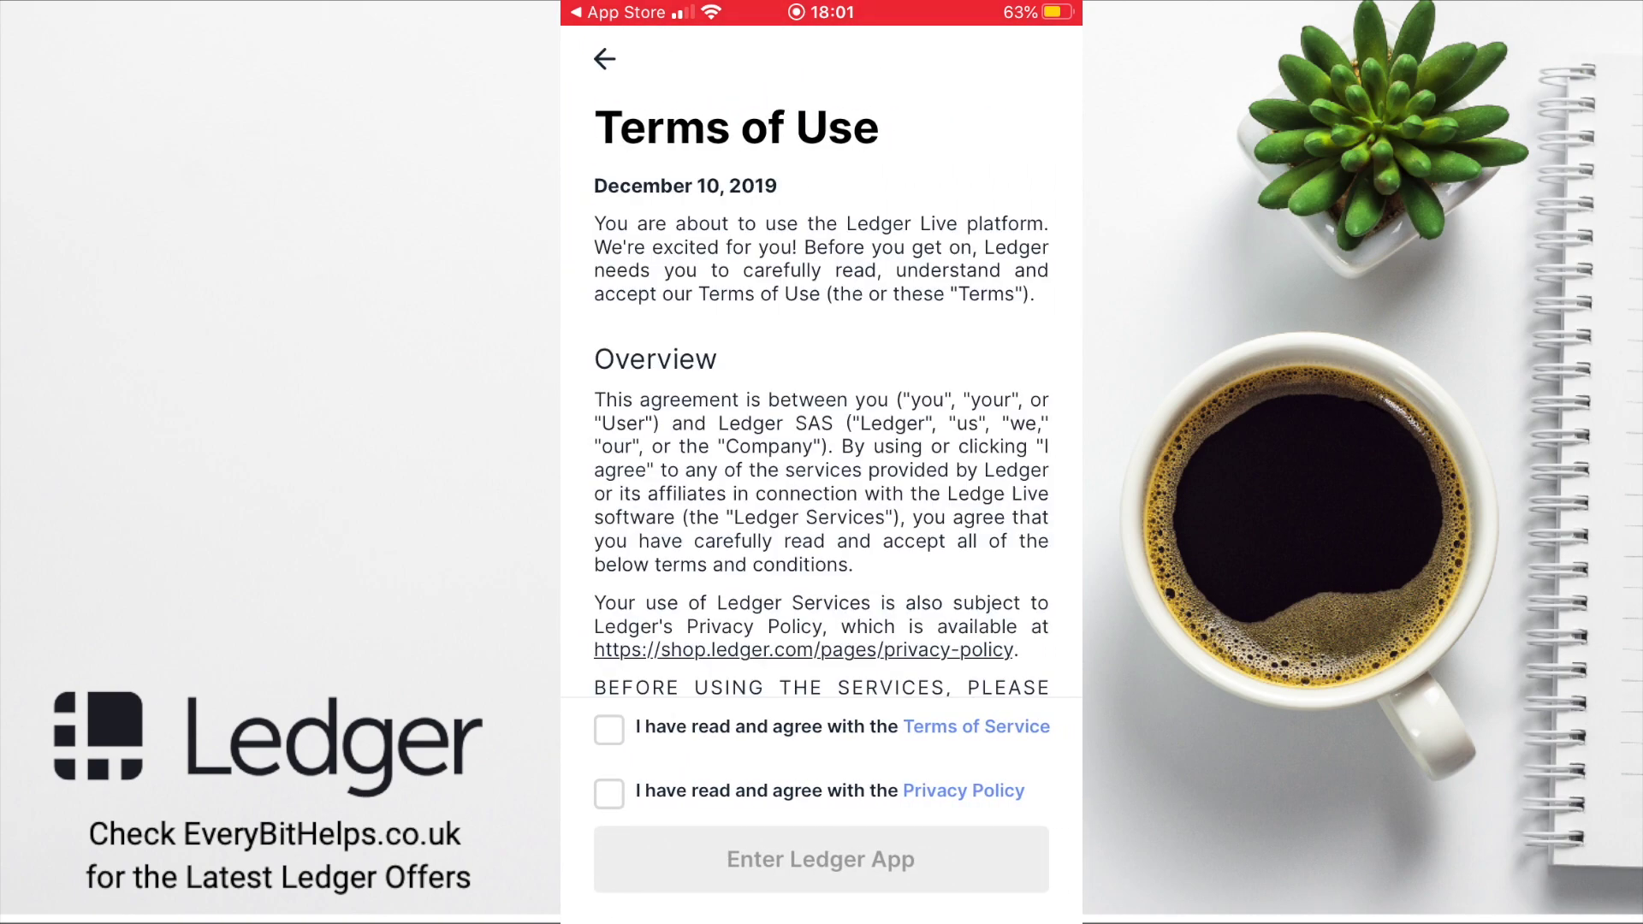
click(609, 729)
click(610, 793)
click(821, 860)
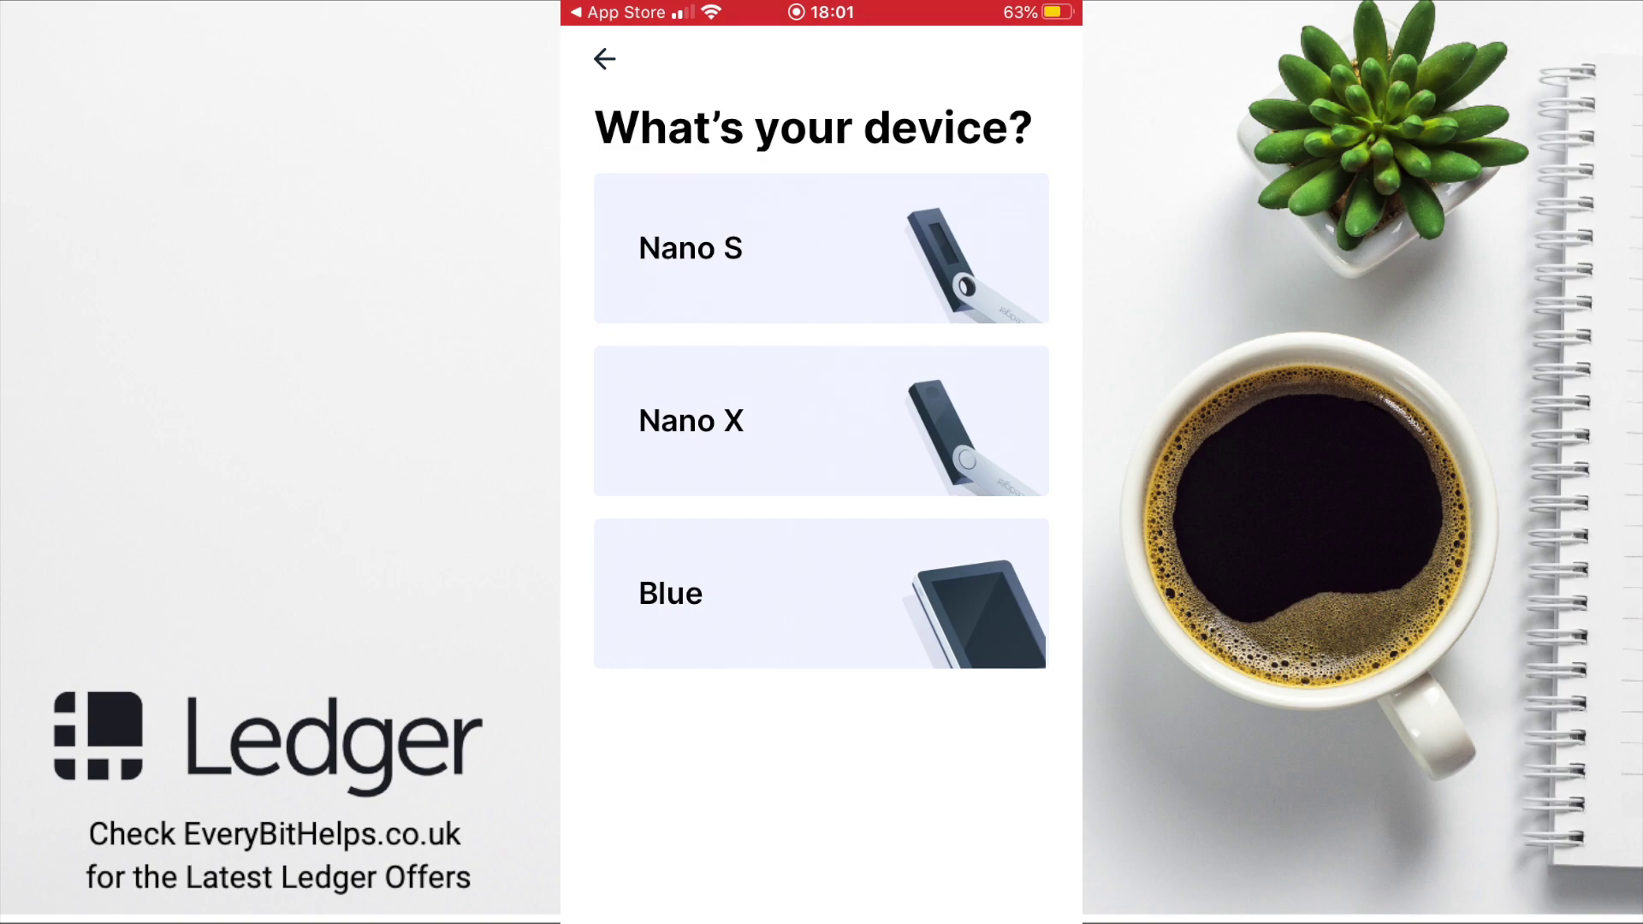
click(691, 420)
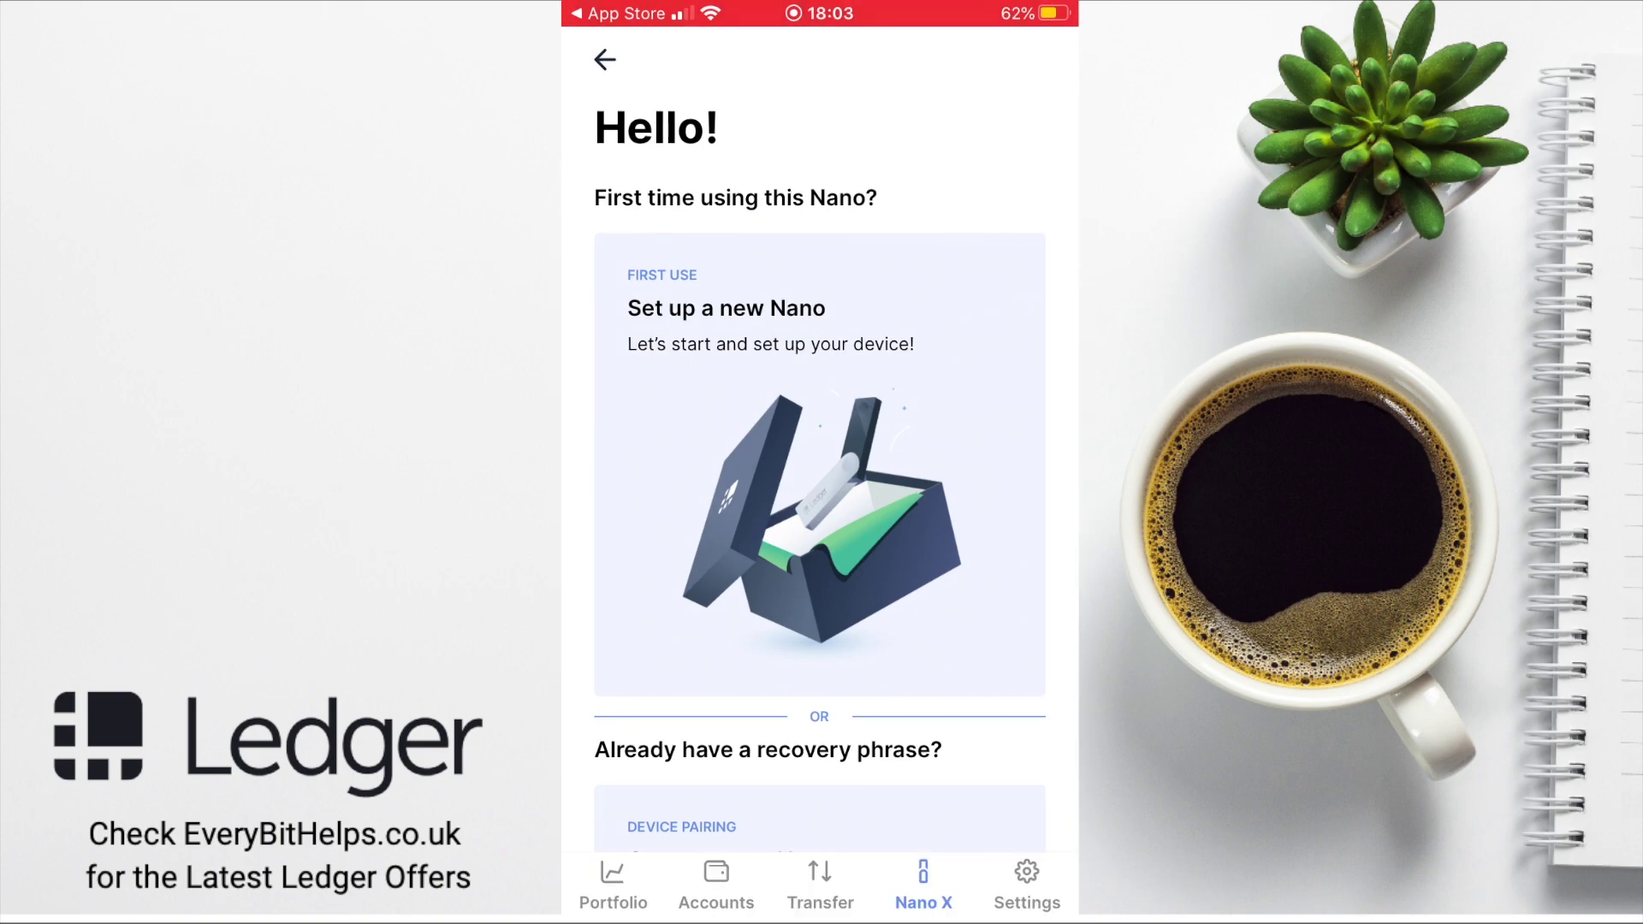
Connect the already set-up Nano X and start pairing it via Bluetooth.
scroll(820, 470, down, 5)
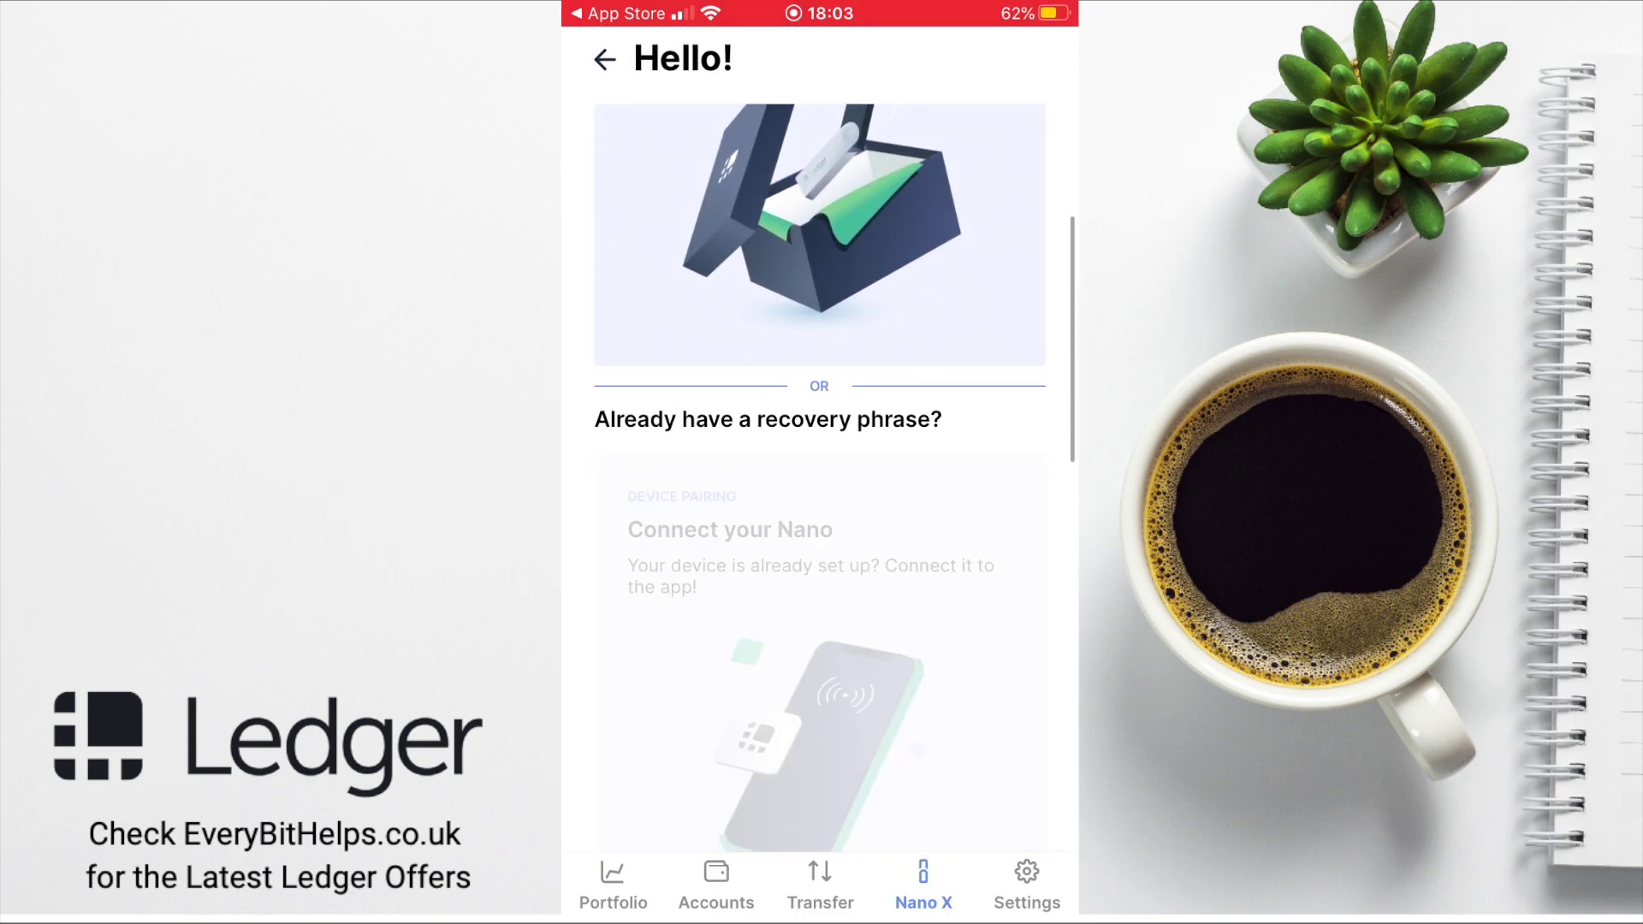
click(820, 452)
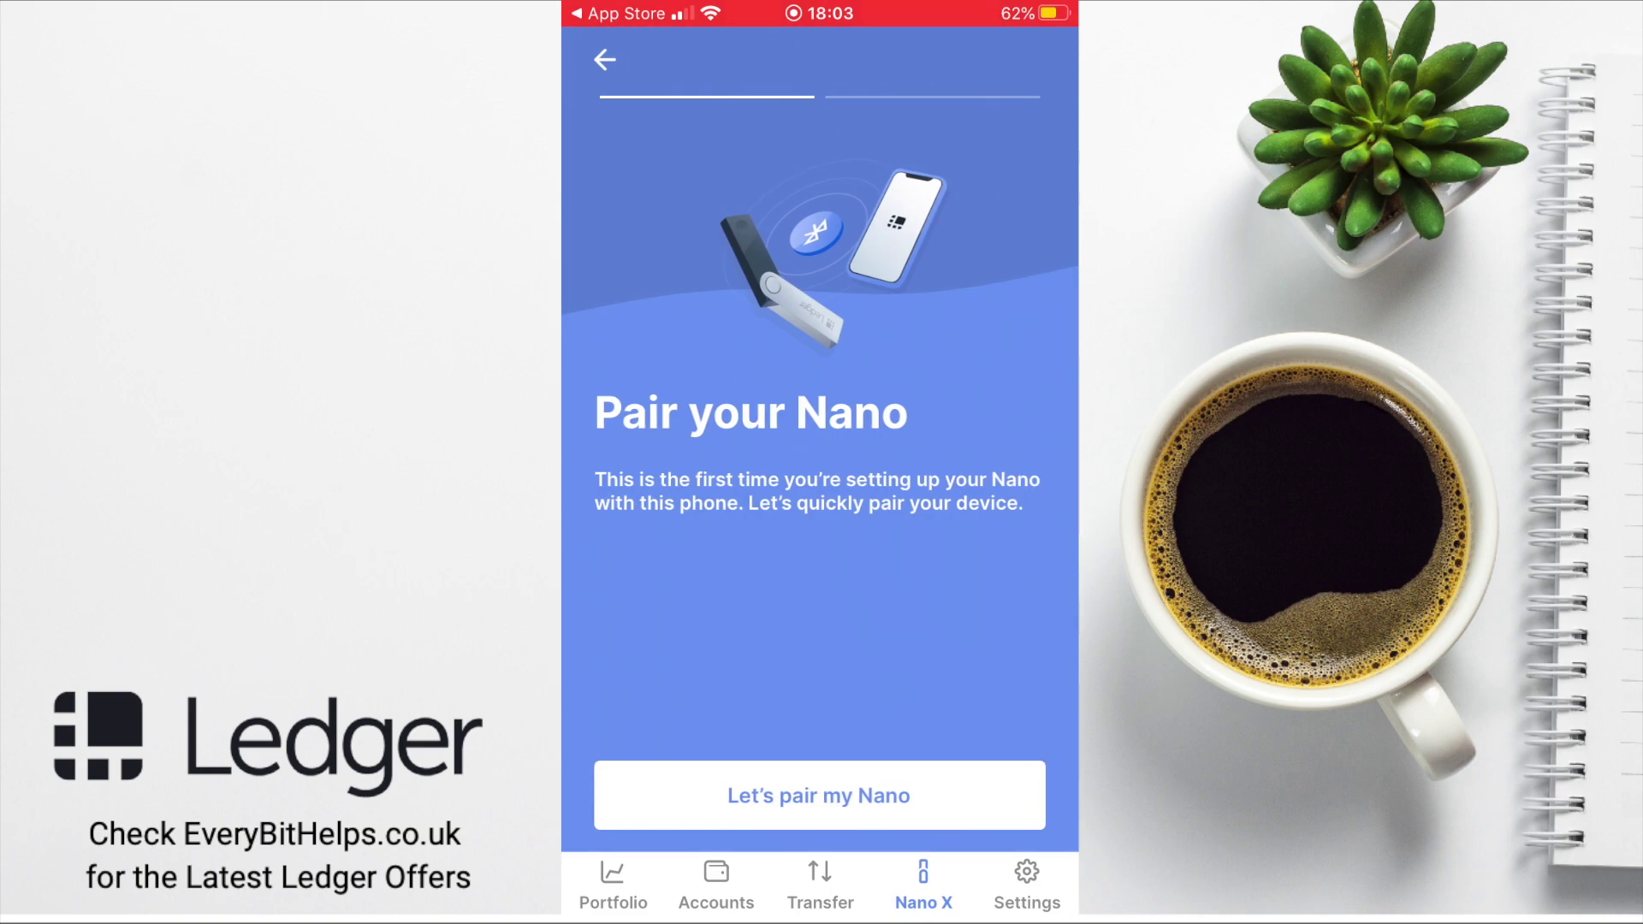
click(820, 795)
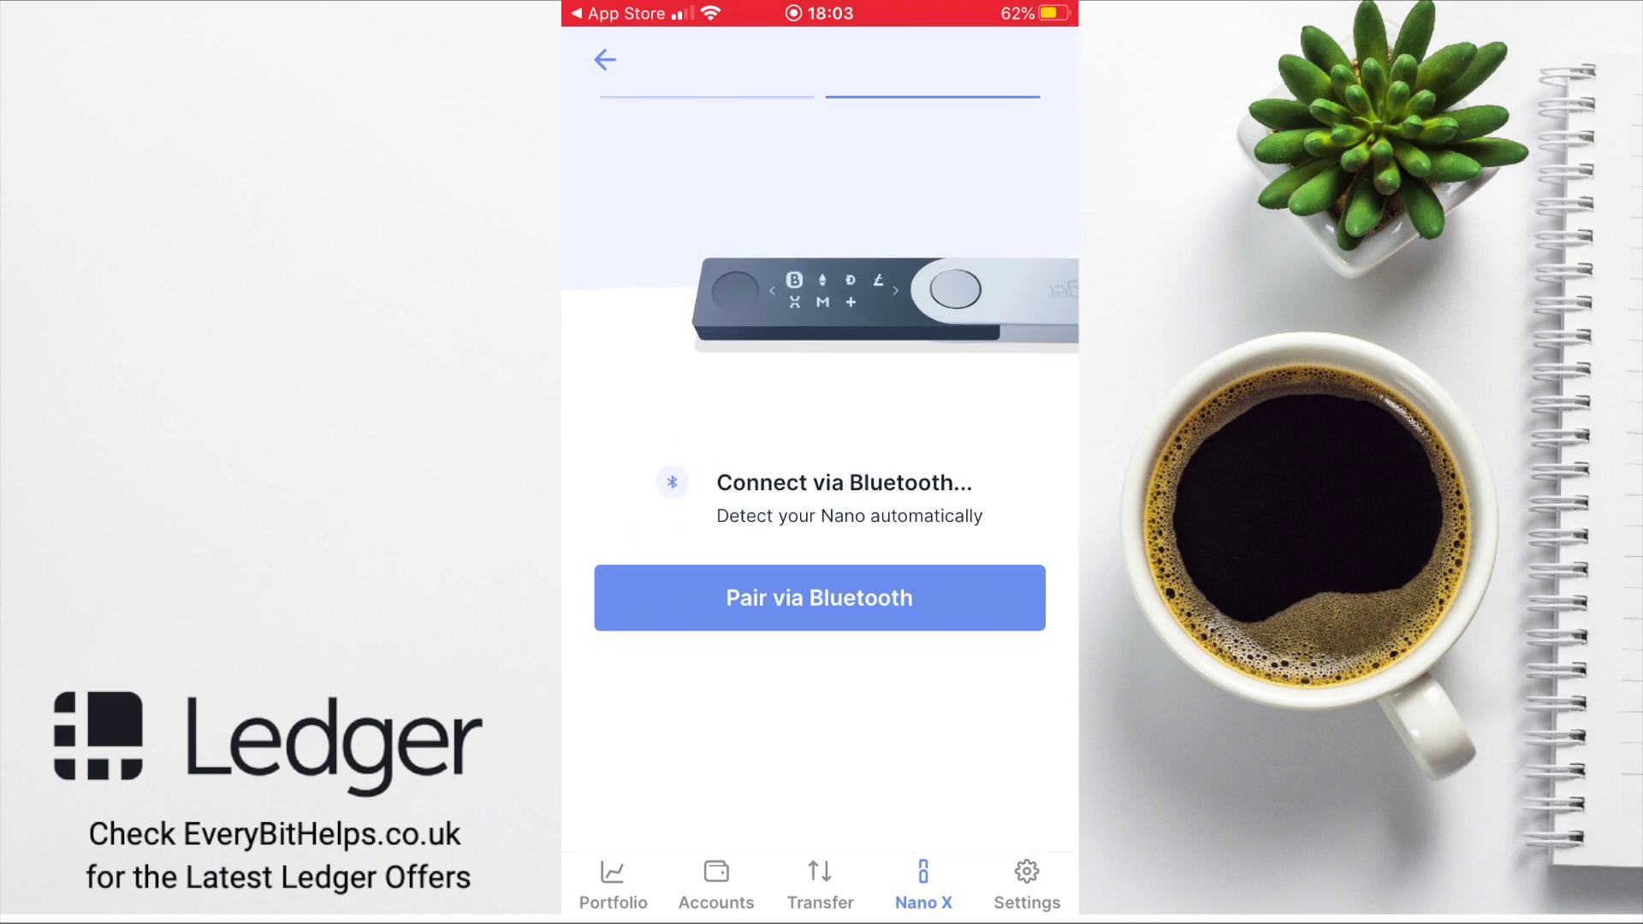
click(820, 597)
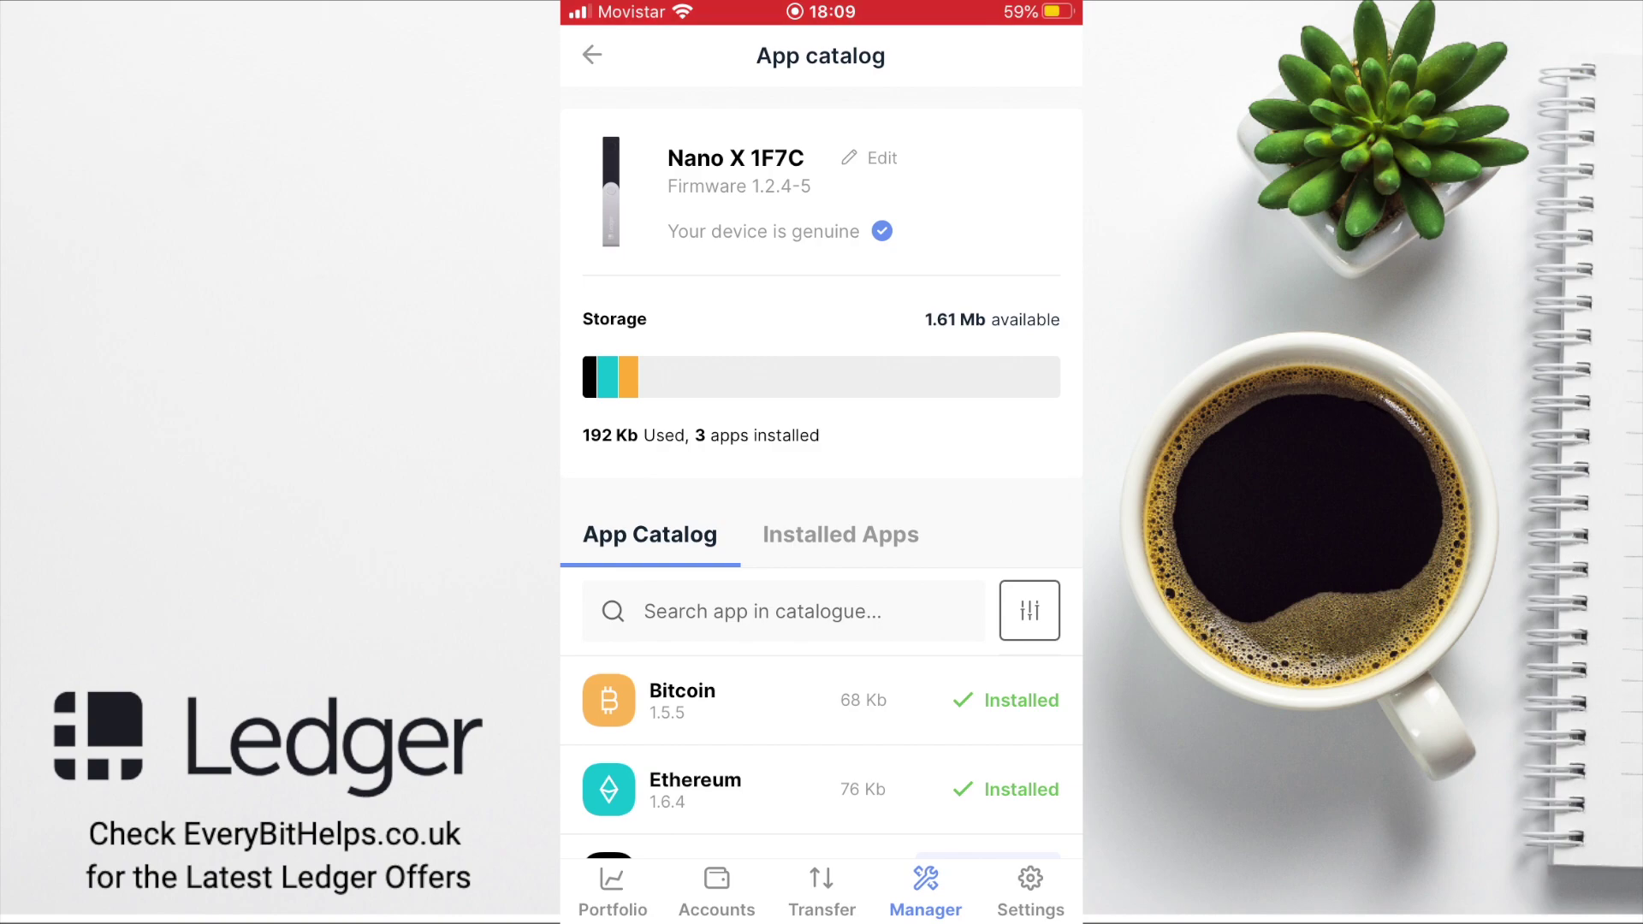
Review the installed Bitcoin and Ethereum apps, then go to the empty Accounts page.
scroll(821, 472, down, 3)
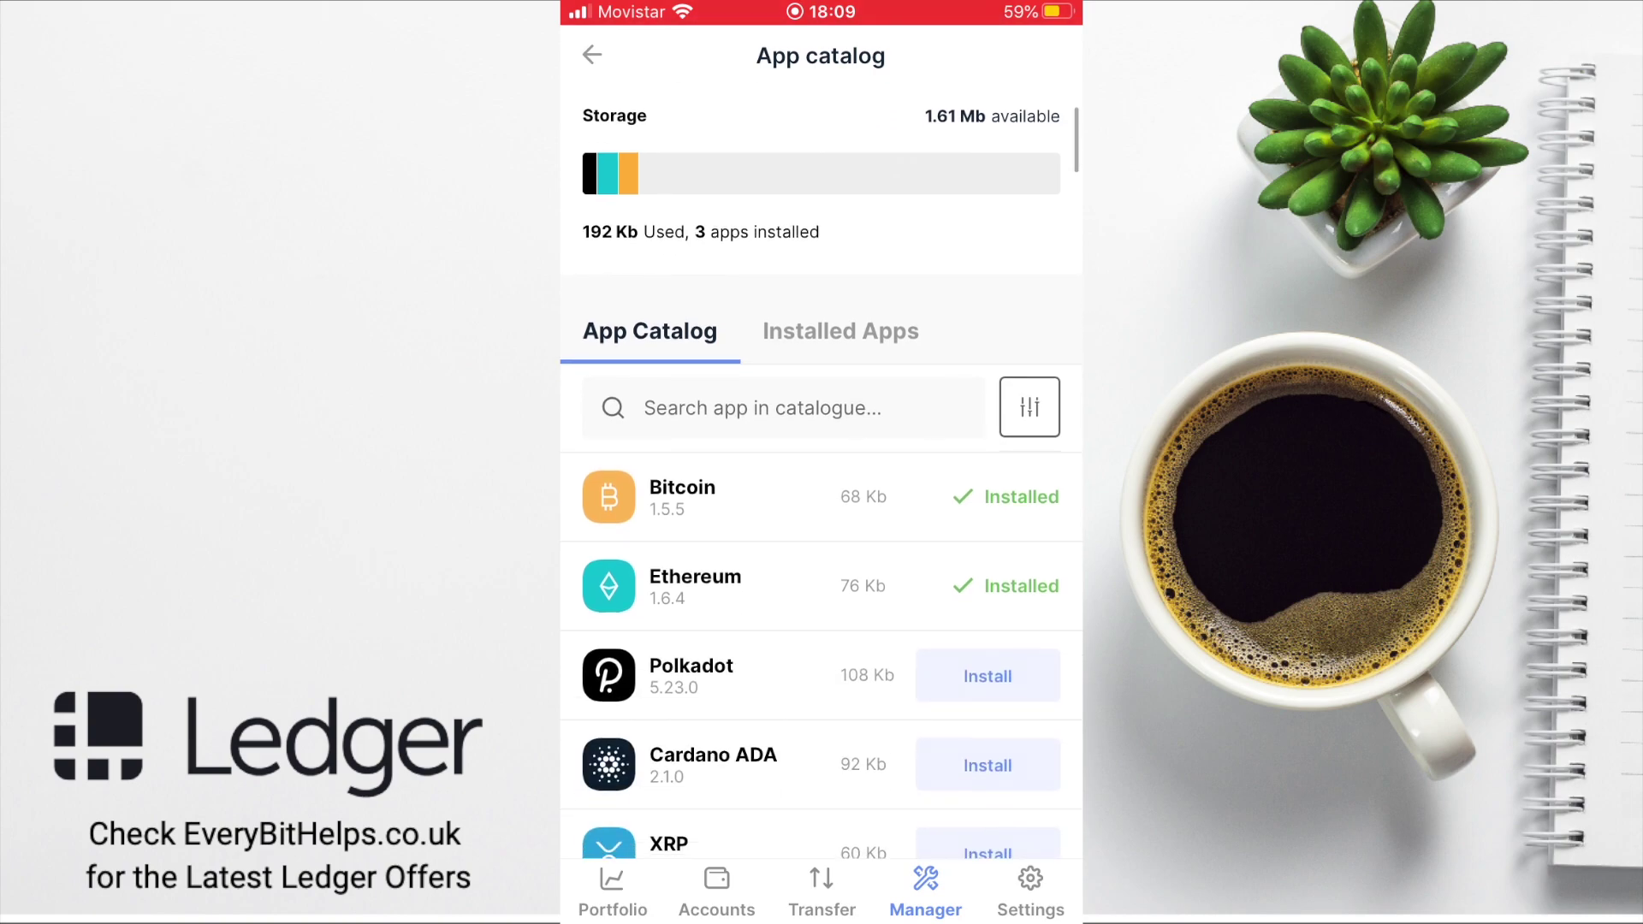
scroll(820, 473, up, 3)
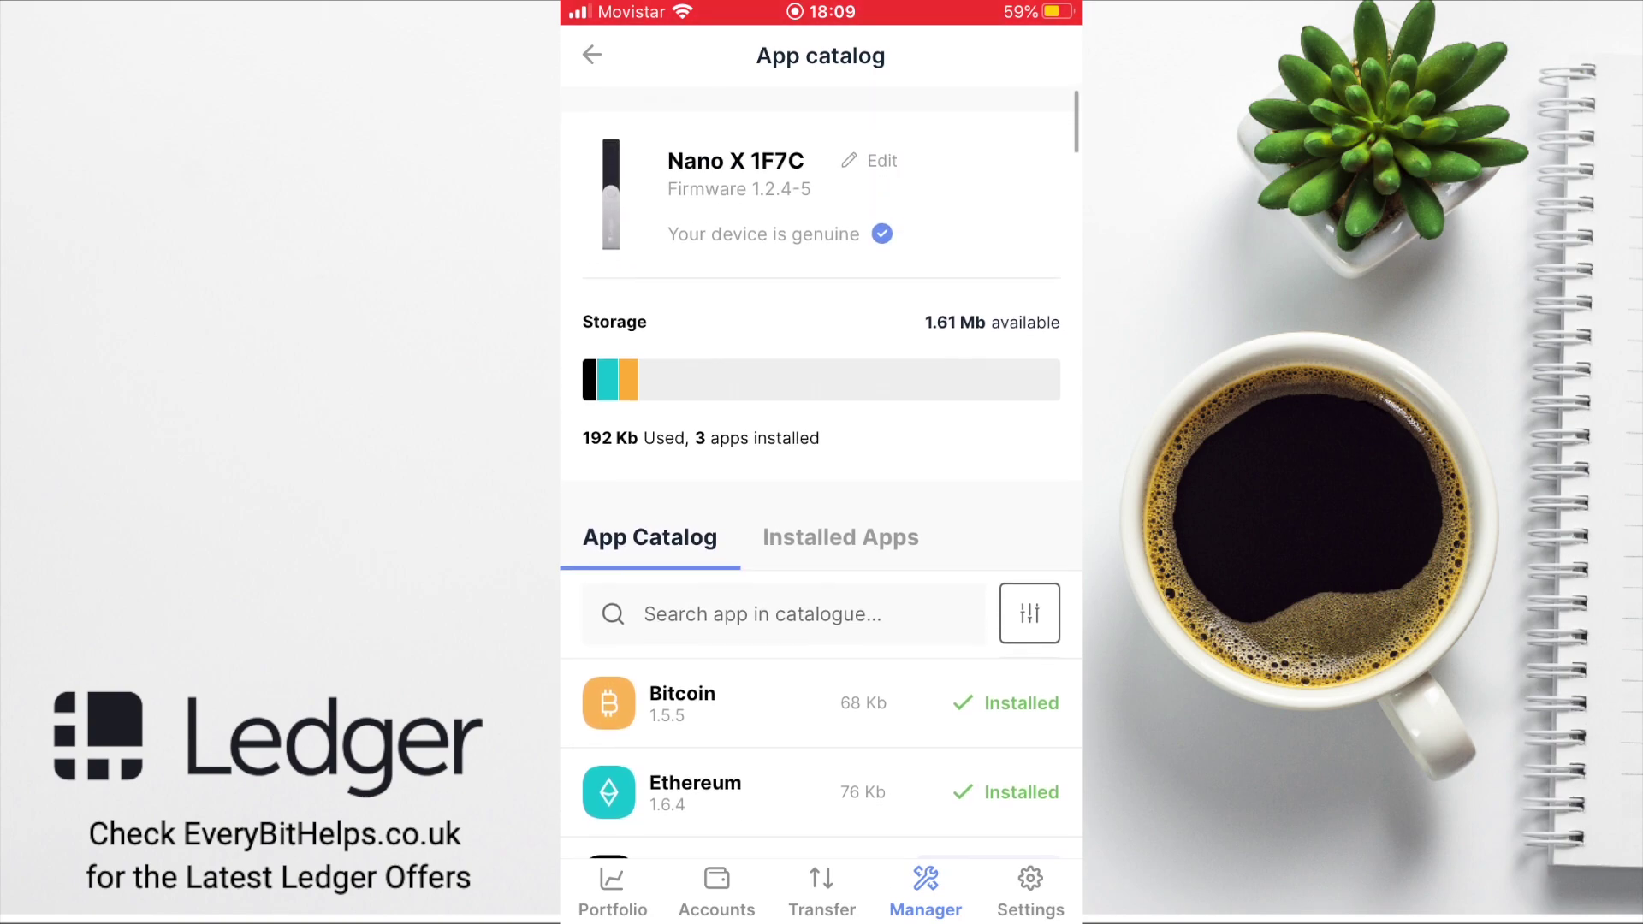
click(716, 893)
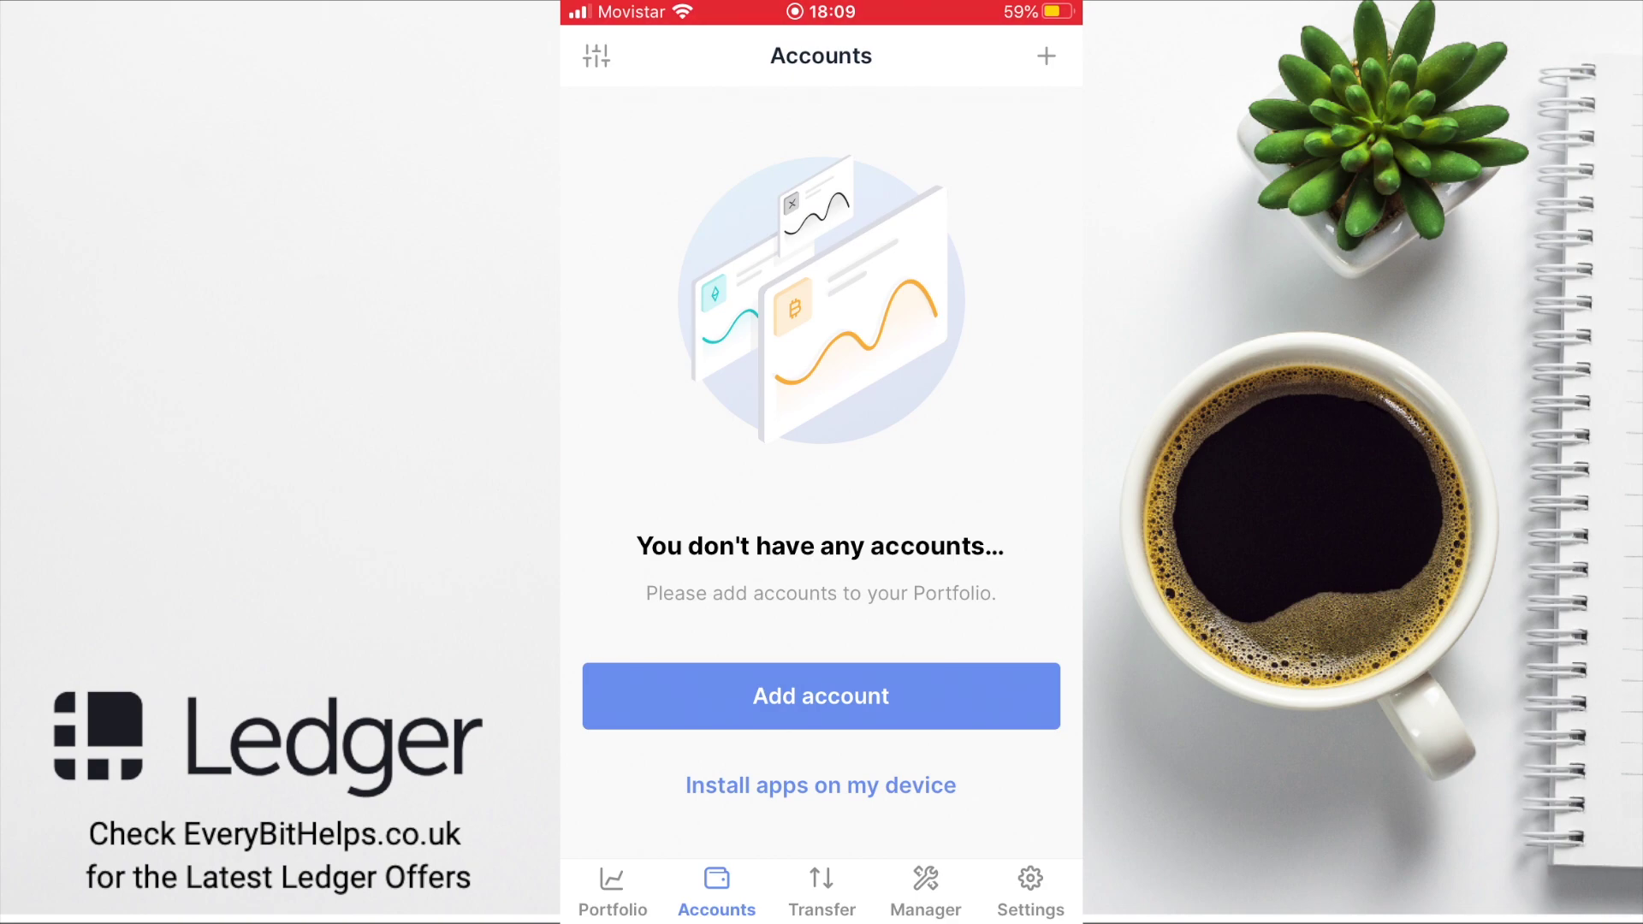